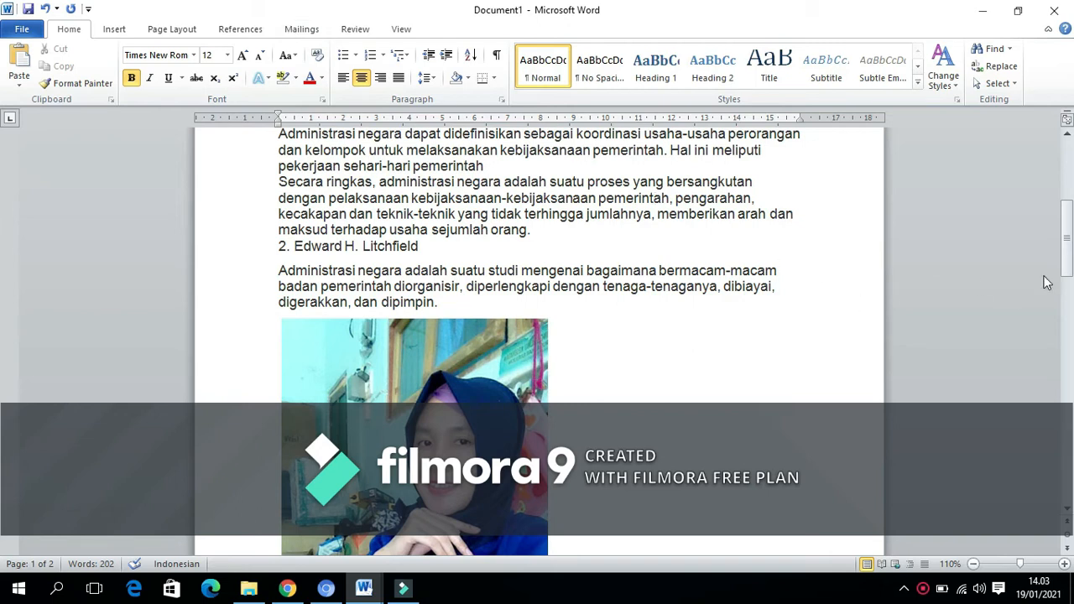
Minimize the ribbon so that more of the document page is shown
drag(1071, 225, 1072, 232)
right_click(362, 28)
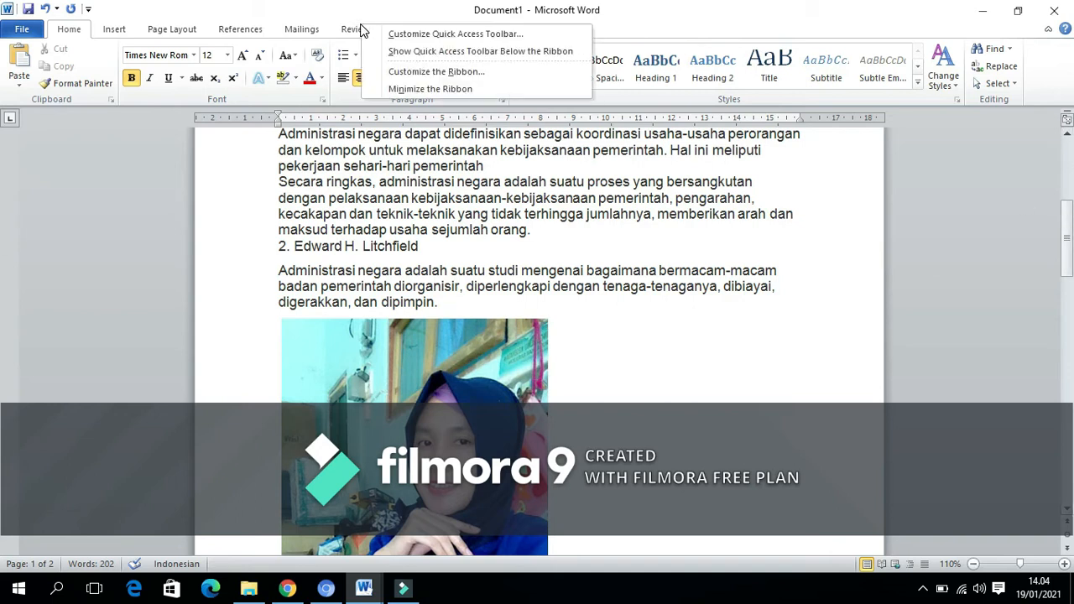
click(385, 89)
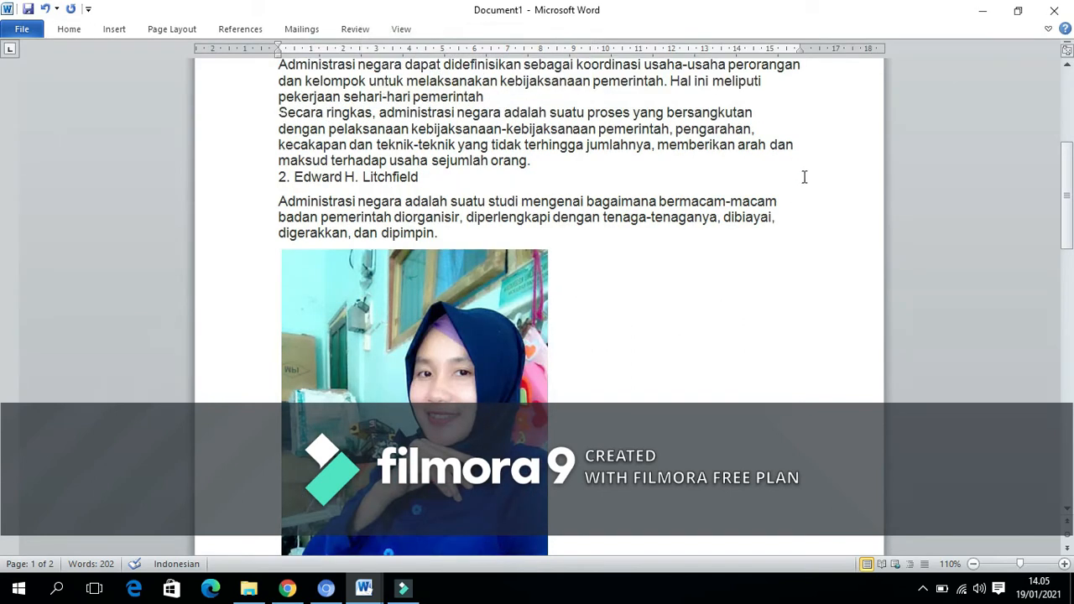
Delete the second numbered heading and the definition paragraph beneath it, above the picture
drag(1065, 198, 1068, 141)
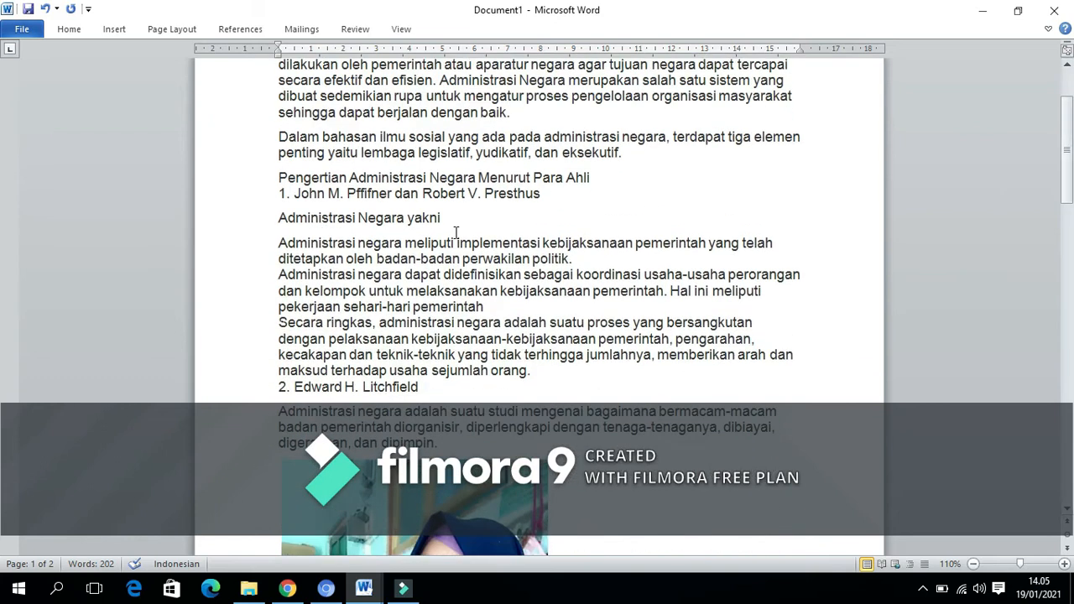
drag(279, 383, 435, 443)
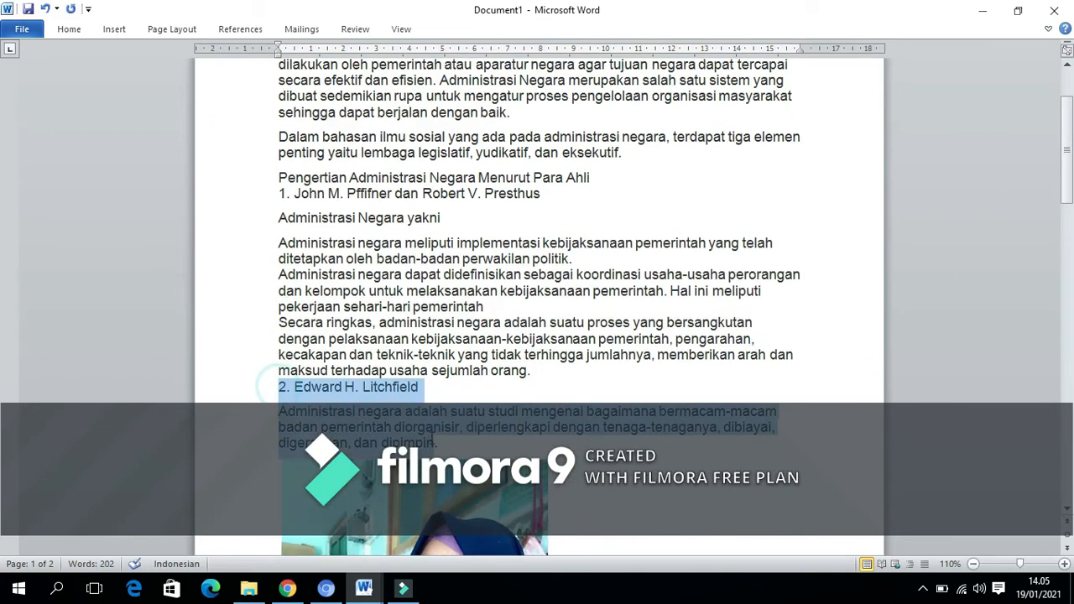
key(BackSpace)
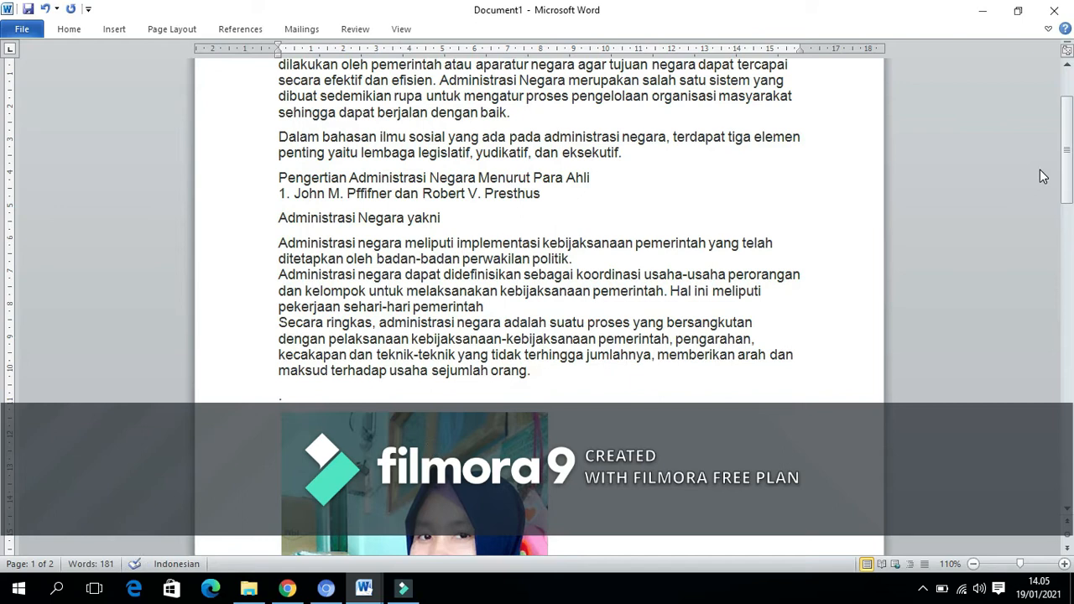
drag(1068, 110, 1071, 193)
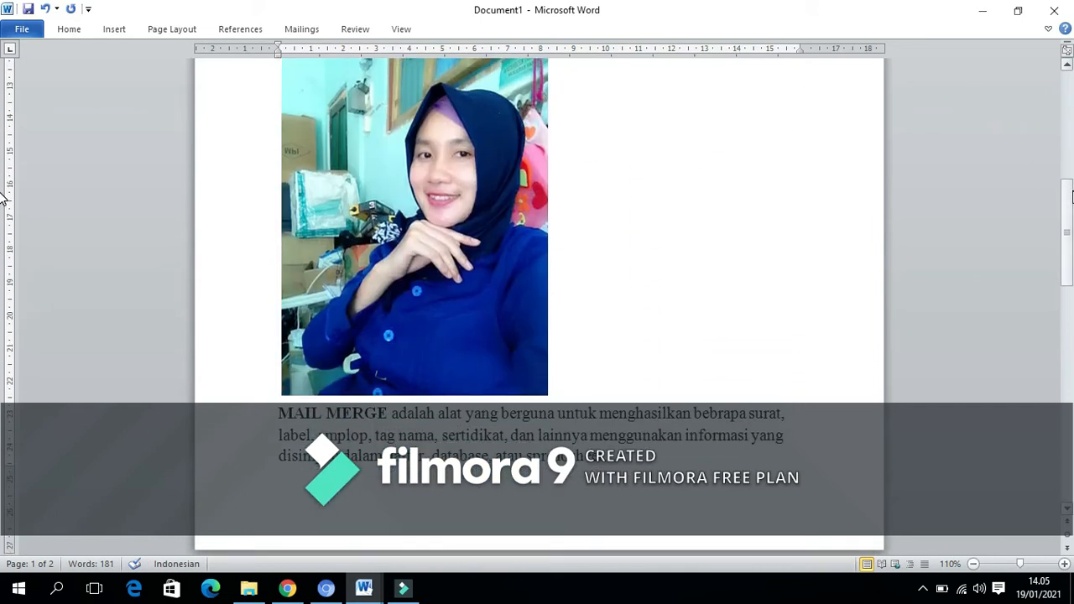
click(279, 413)
key(ctrl+Return)
drag(1066, 286, 5, 150)
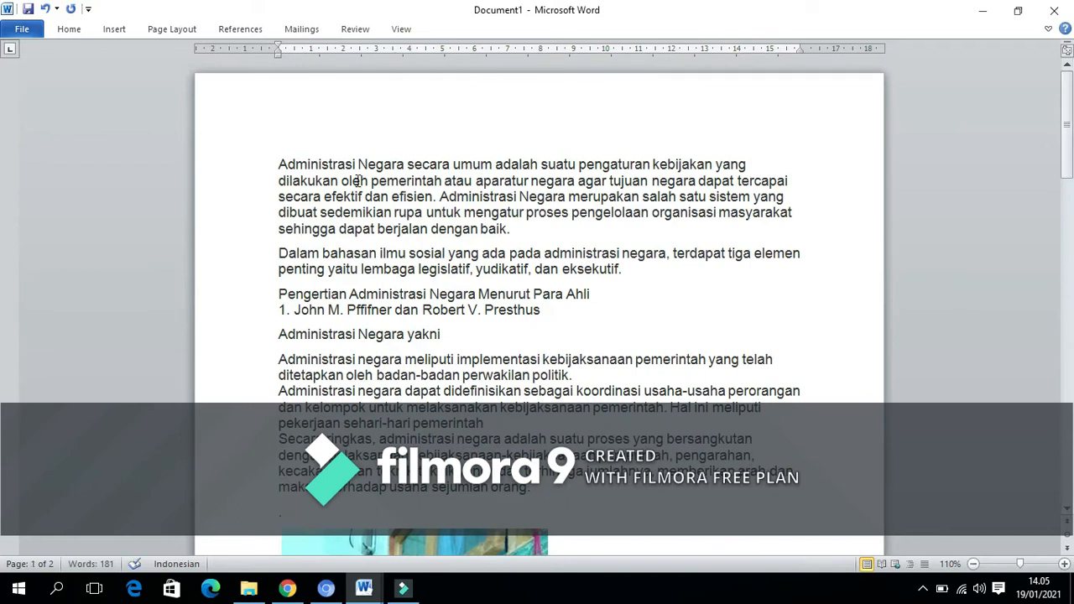
Justify all text from the first paragraph down to the last paragraph above the picture
click(279, 163)
drag(279, 163, 393, 214)
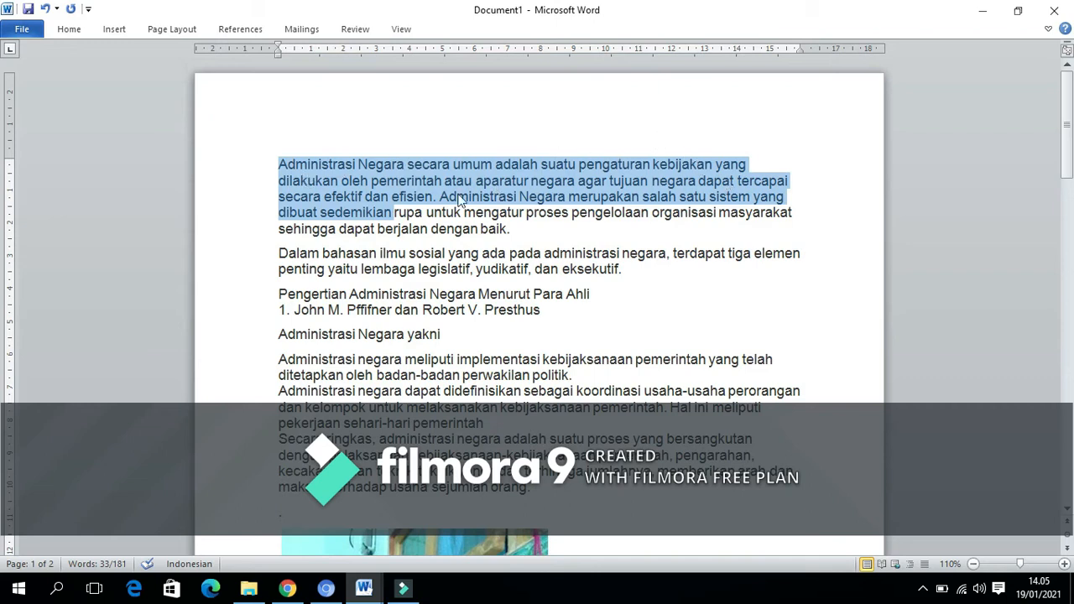
click(279, 164)
drag(279, 164, 602, 496)
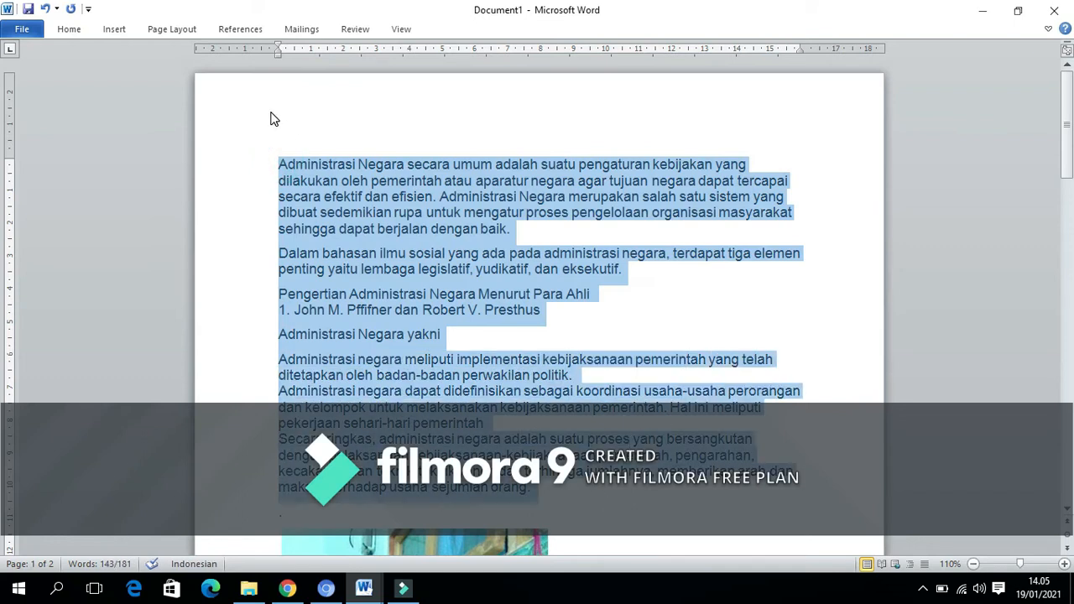
click(62, 29)
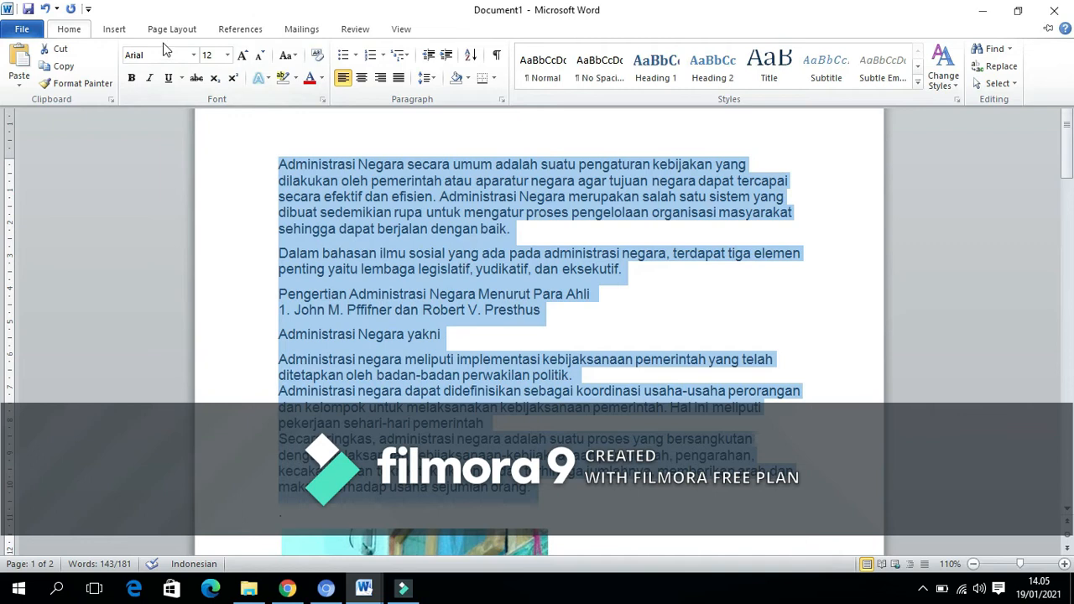
click(400, 78)
key(ctrl+F1)
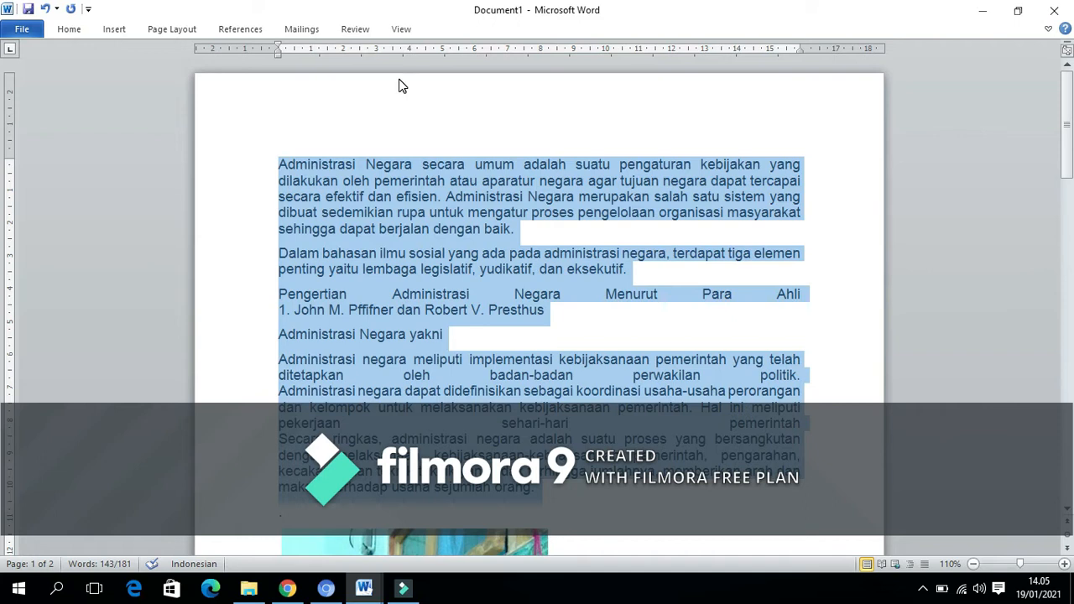
Indent the first line of the paragraphs starting "Administrasi Negara secara umum", "Dalam bahasan", "Pengertian Administrasi Negara" and "Administrasi negara meliputi"
click(280, 165)
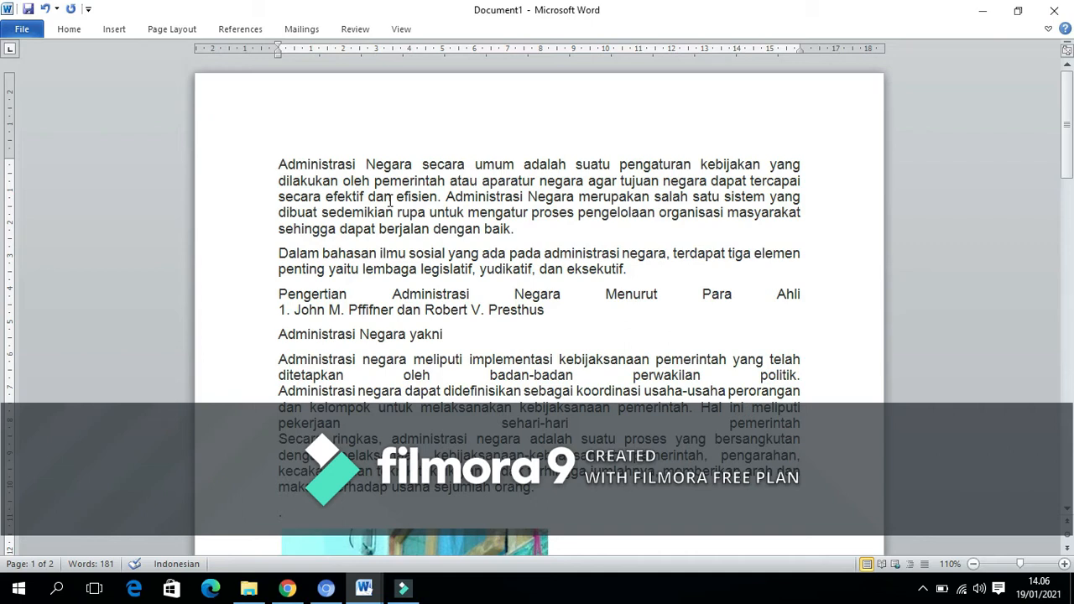
key(Tab)
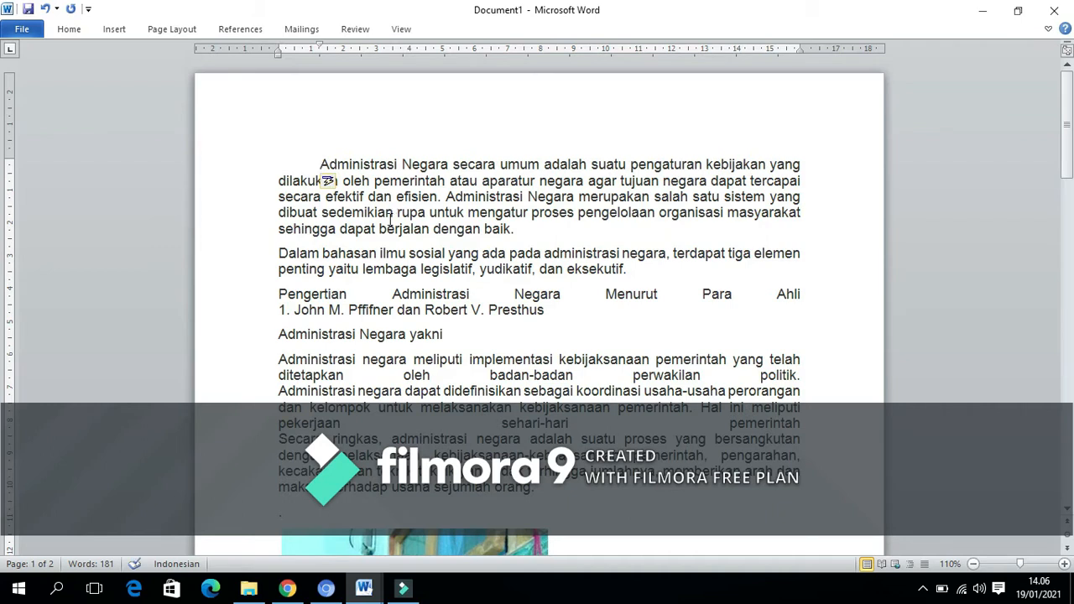
click(278, 255)
key(Tab)
click(279, 293)
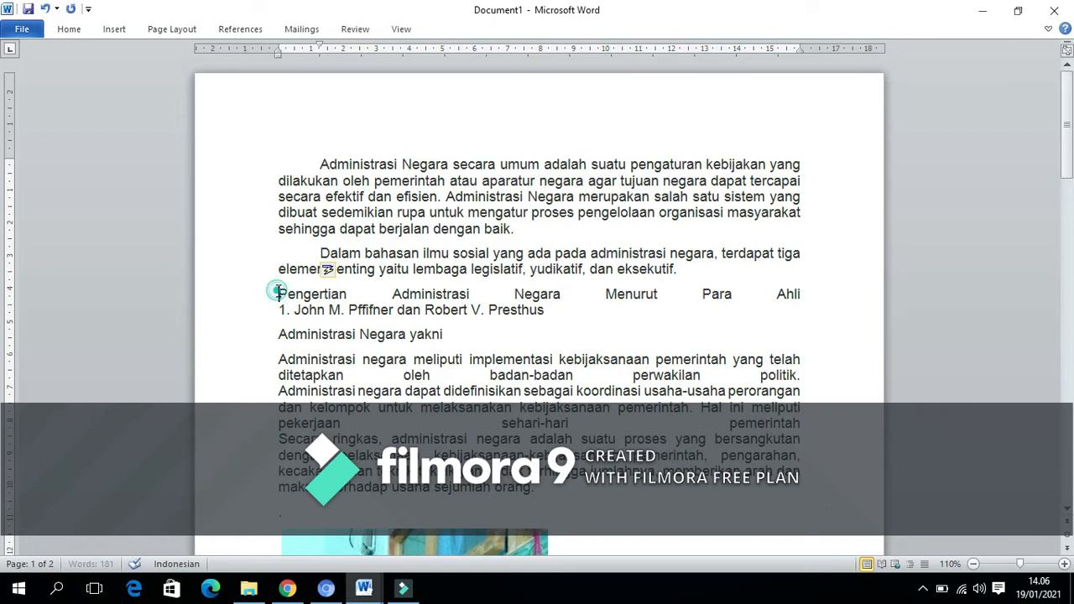
key(Tab)
click(277, 361)
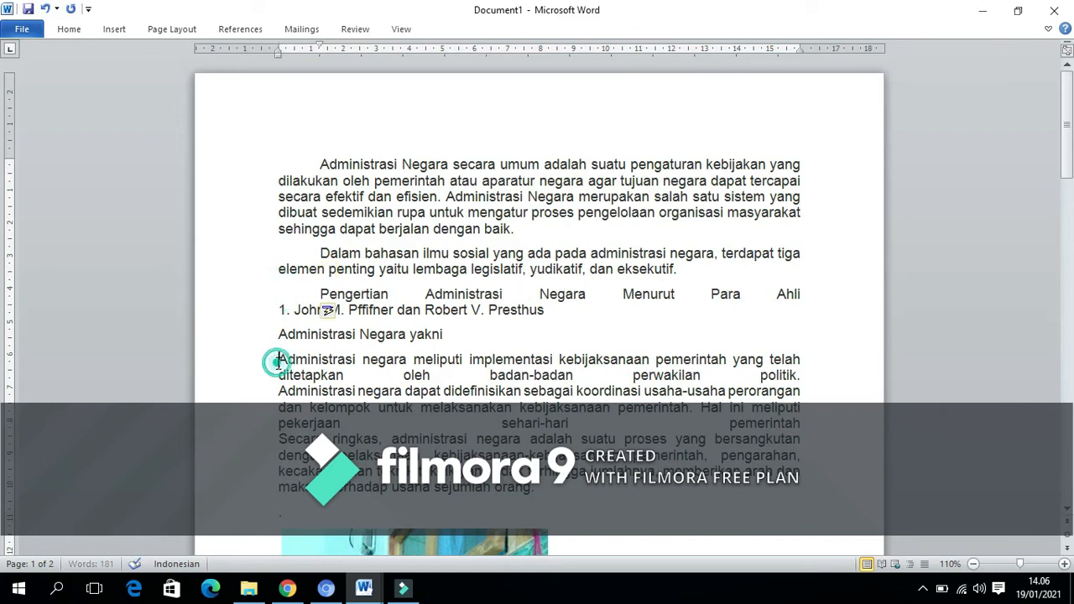
key(Tab)
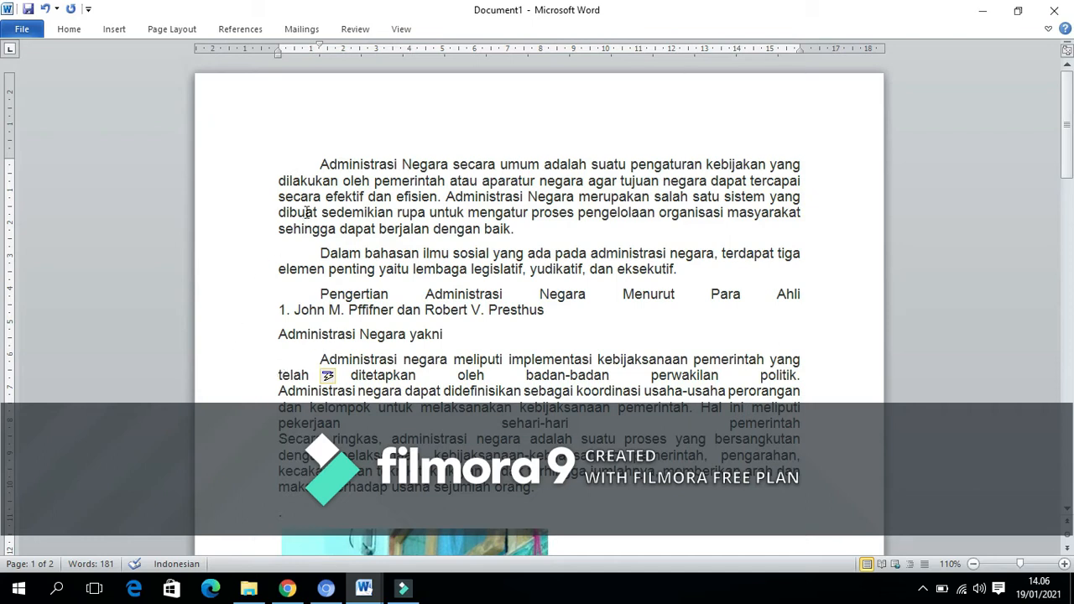
Move the picture up beneath the first paragraph and set its text wrapping to Square
drag(319, 159, 535, 374)
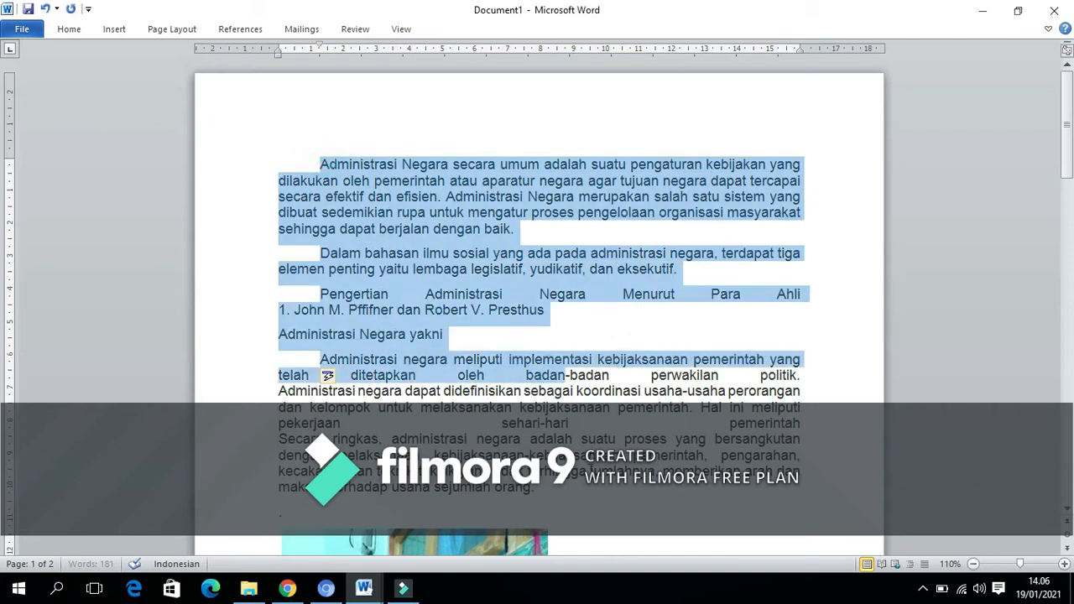
click(575, 514)
drag(474, 535, 502, 254)
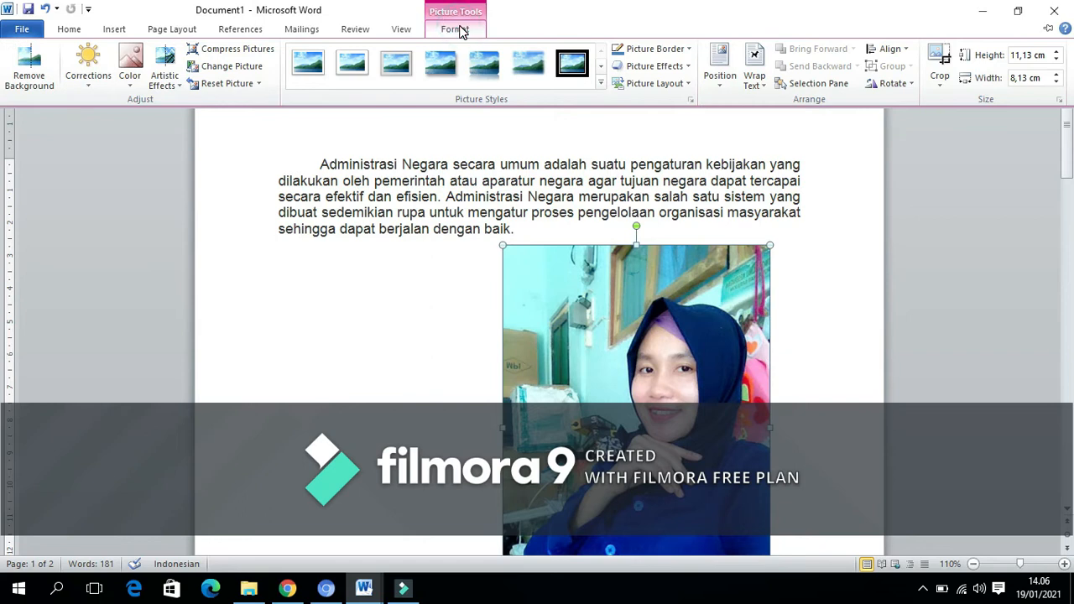
click(758, 89)
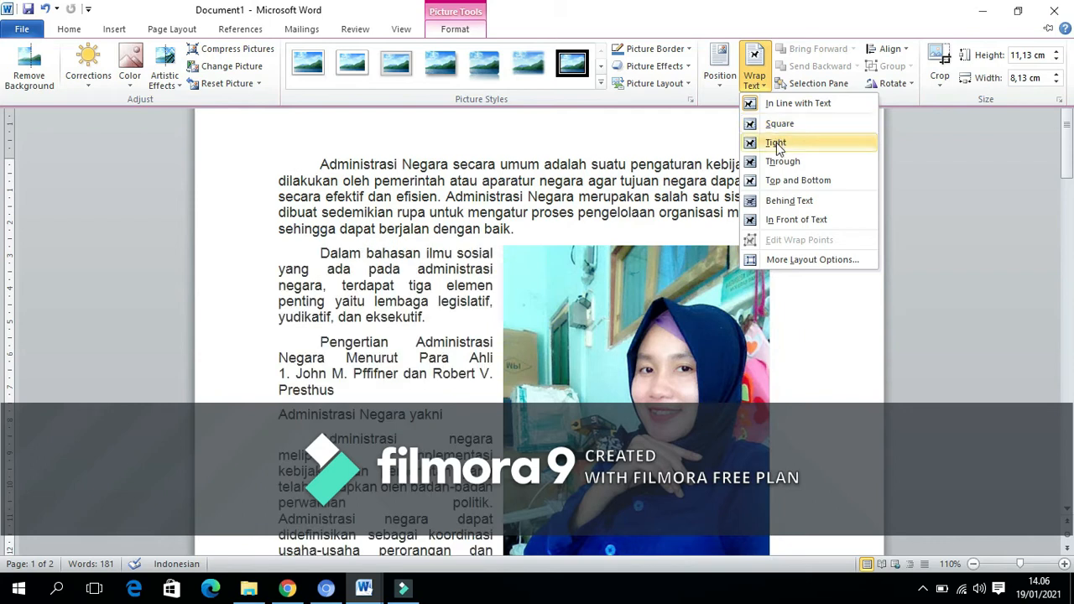
click(775, 126)
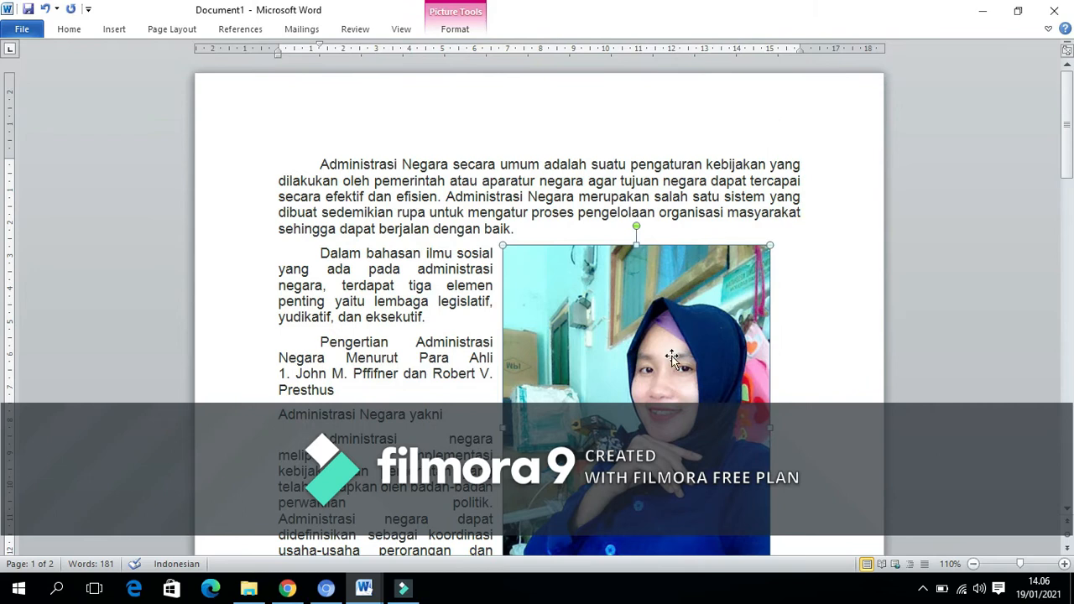
Shrink the picture to about 6.11 cm high and 6.28 cm wide and place it to the left of the first paragraph
drag(1071, 89, 1071, 131)
drag(636, 438, 636, 274)
drag(772, 175, 710, 174)
click(1071, 223)
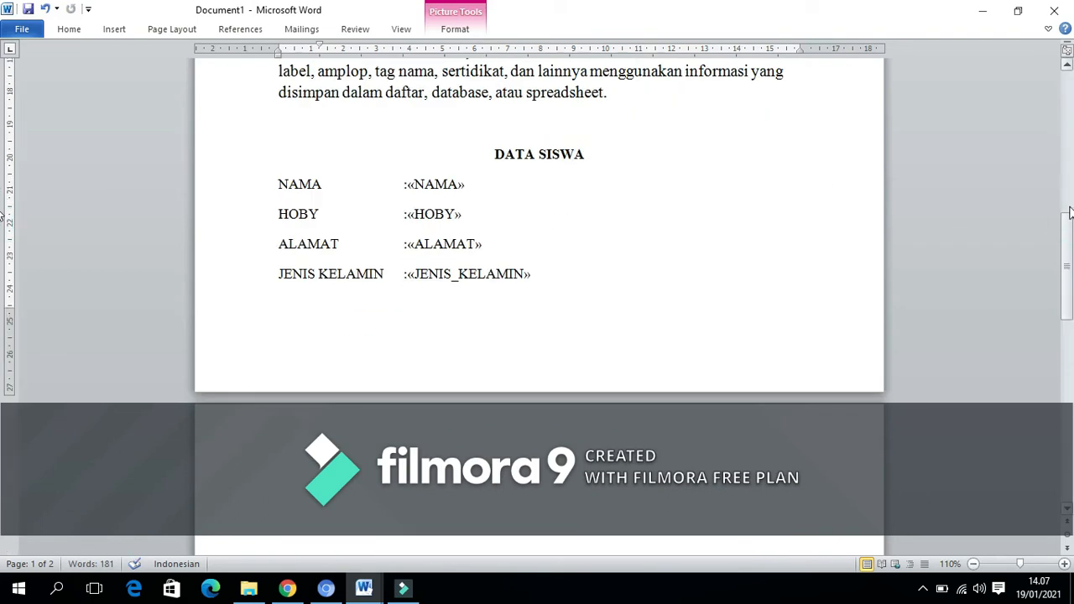
drag(1067, 266, 1068, 113)
drag(570, 327, 355, 242)
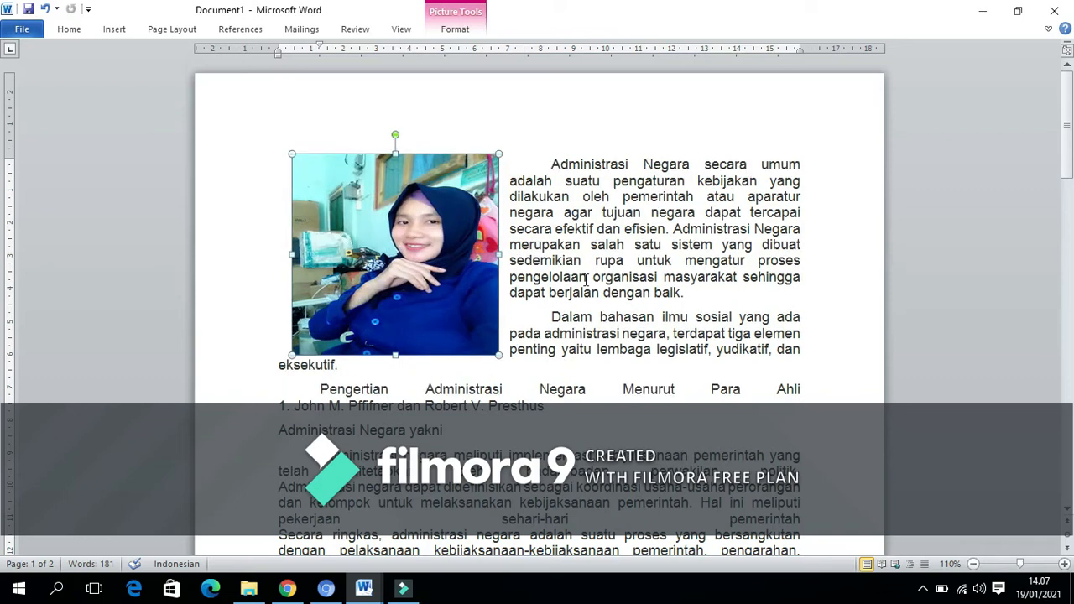
Insert a blank line before the paragraph "Pengertian Administrasi Negara Menurut Para Ahli"
click(551, 162)
drag(551, 162, 802, 351)
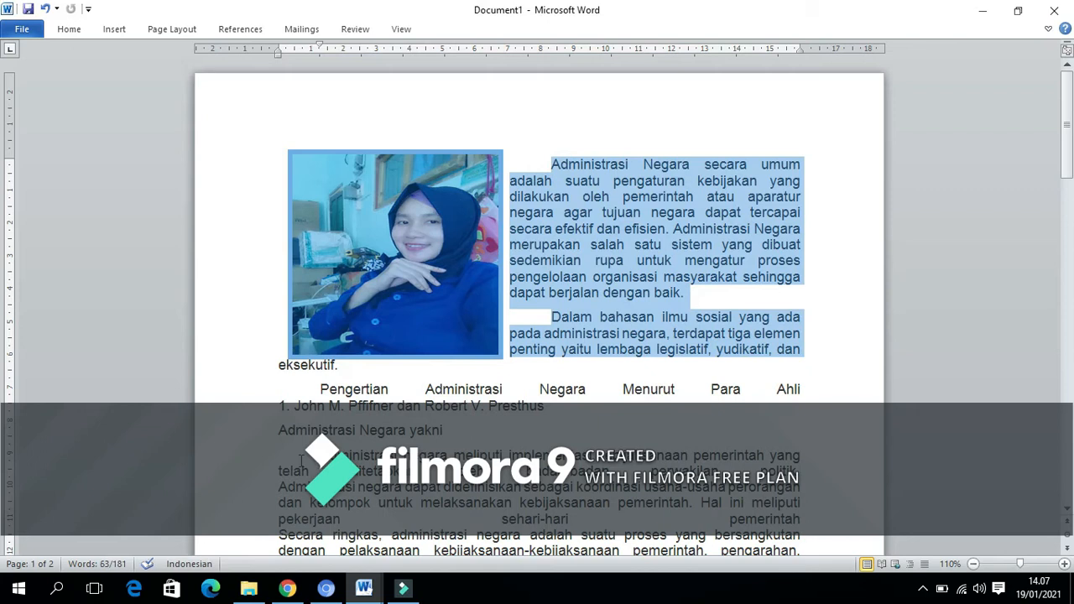
click(315, 388)
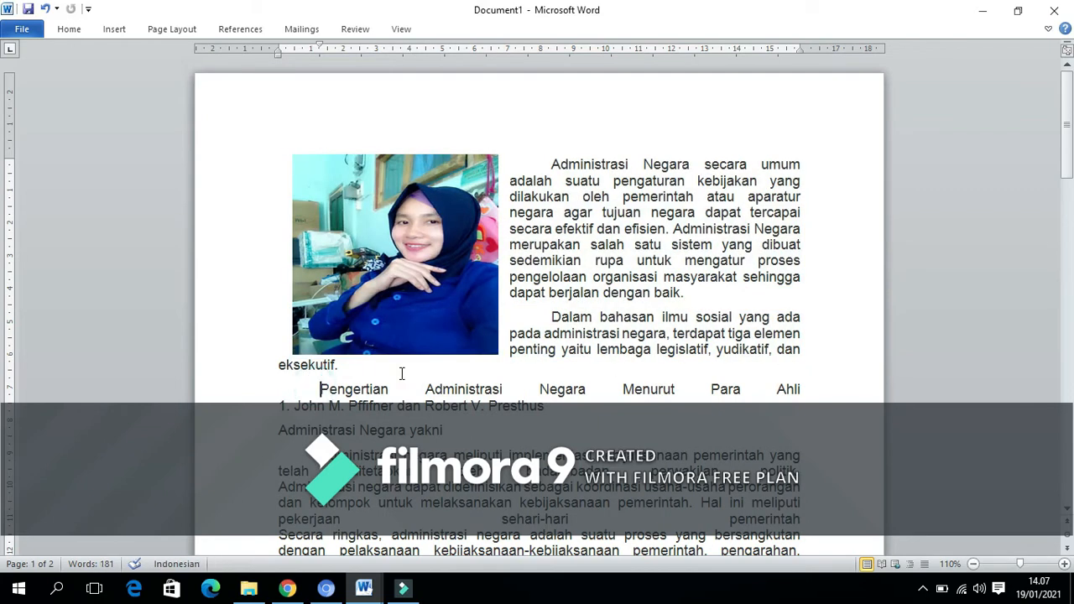
key(Return)
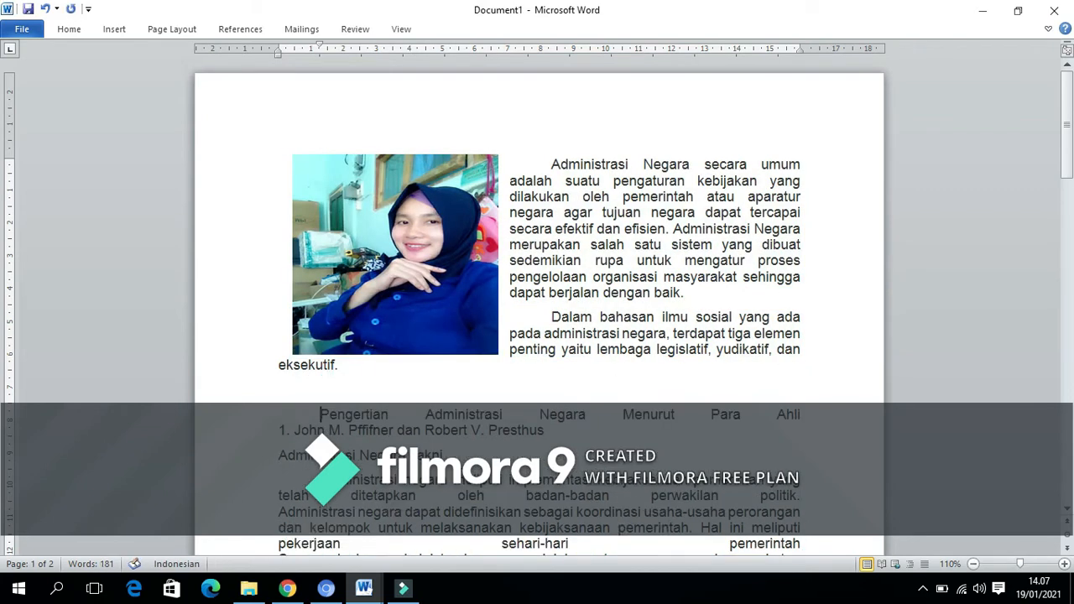
Format the text from "Pengertian Administrasi Negara" to "sejumlah orang." in two columns
drag(319, 414, 708, 532)
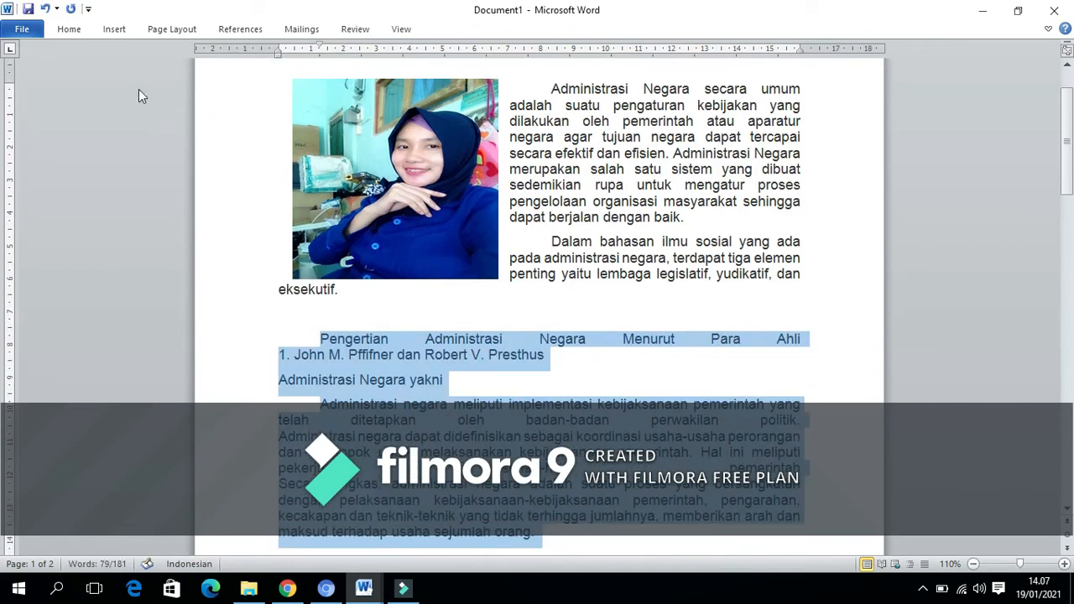
click(167, 30)
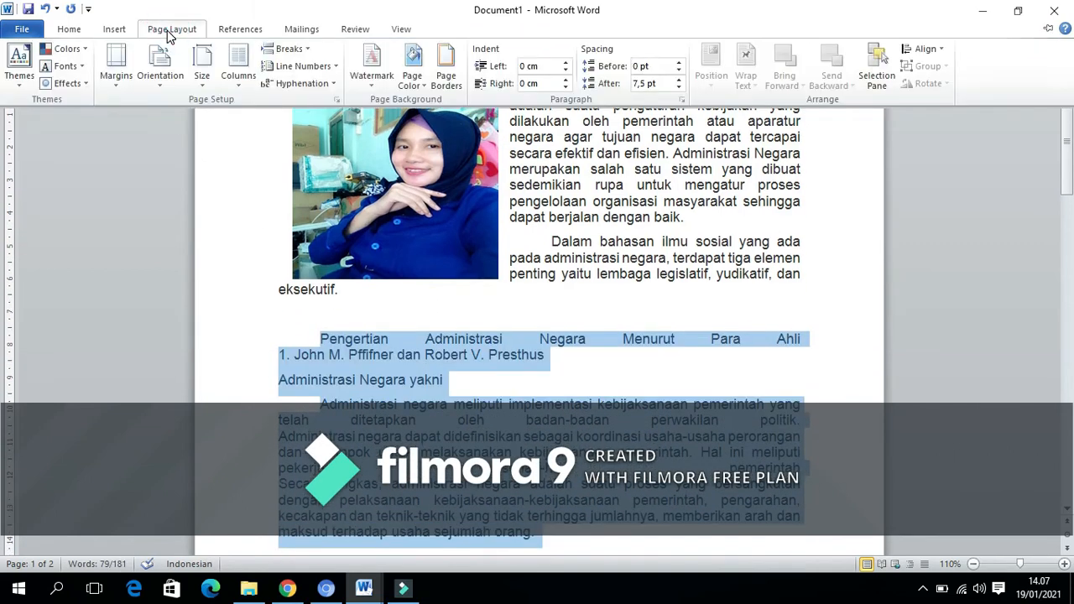
click(244, 67)
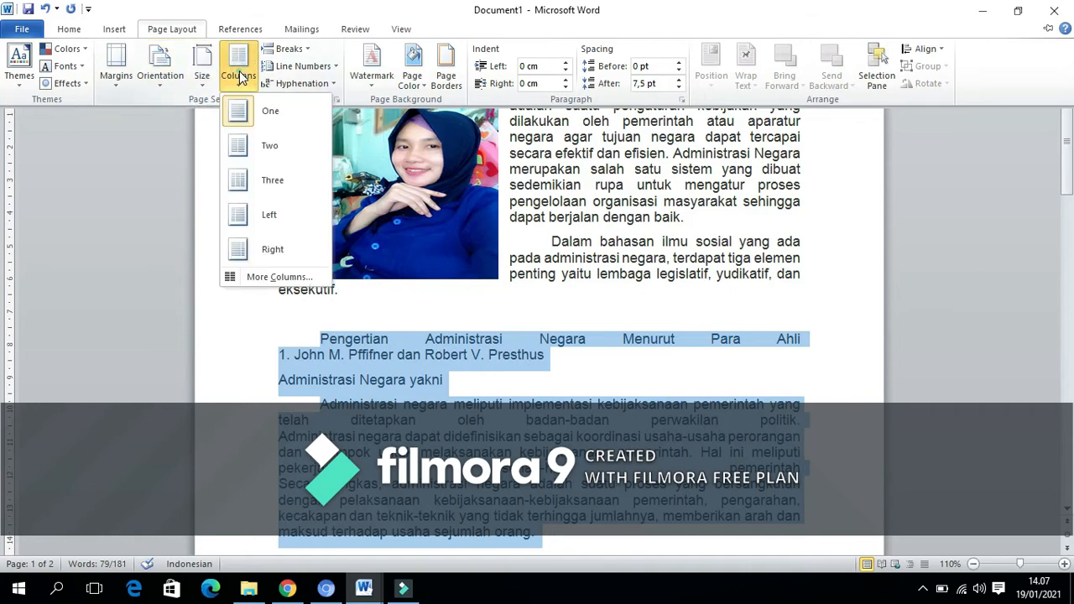
click(271, 153)
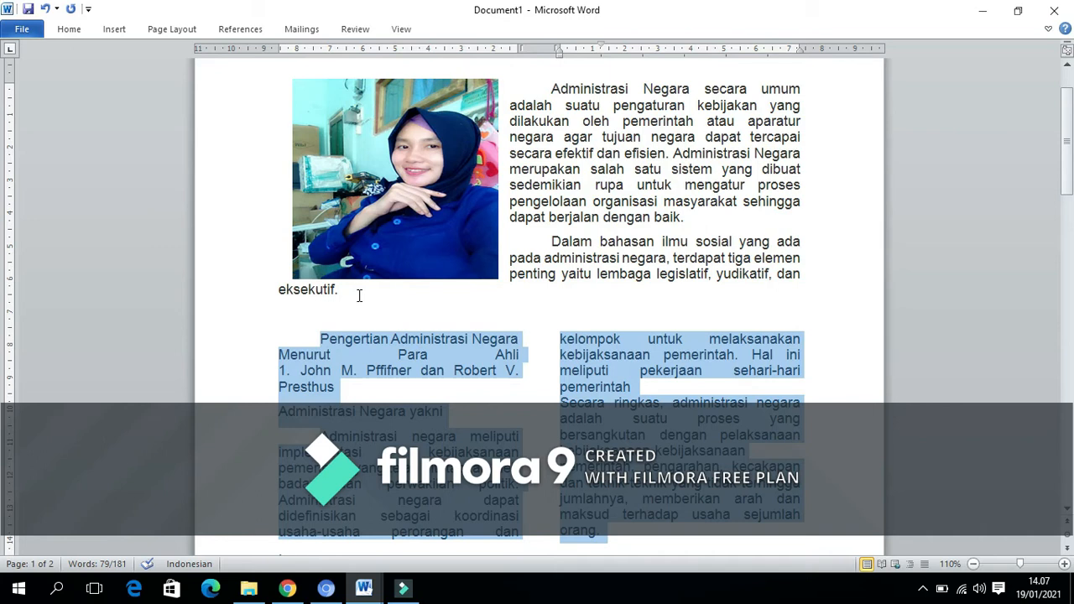
click(518, 281)
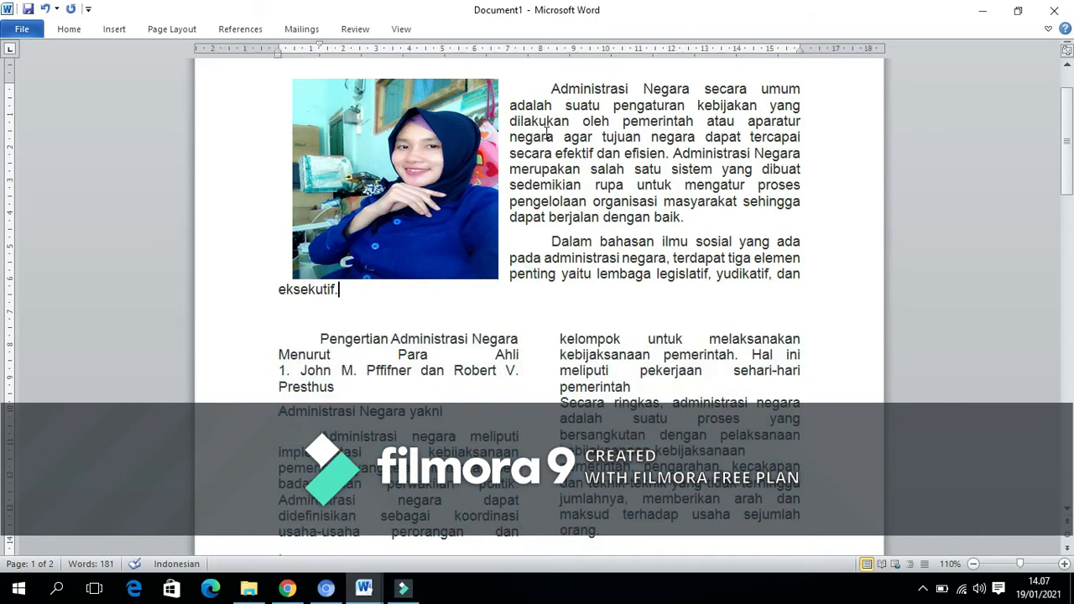
Apply a Dropped drop cap to the initial "A" of the first paragraph
click(549, 88)
key(shift+Right)
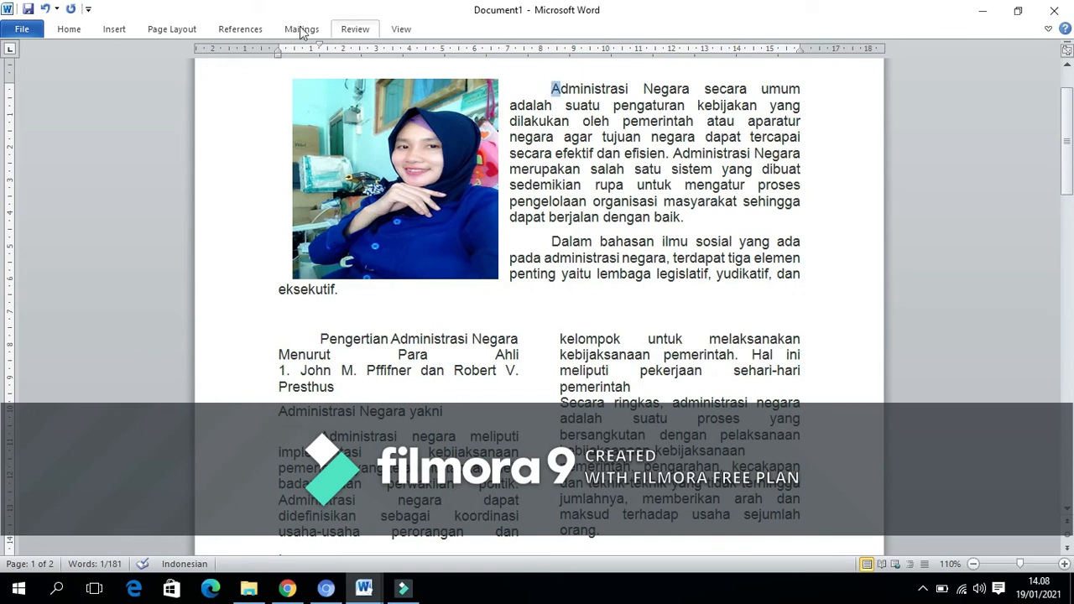
click(115, 33)
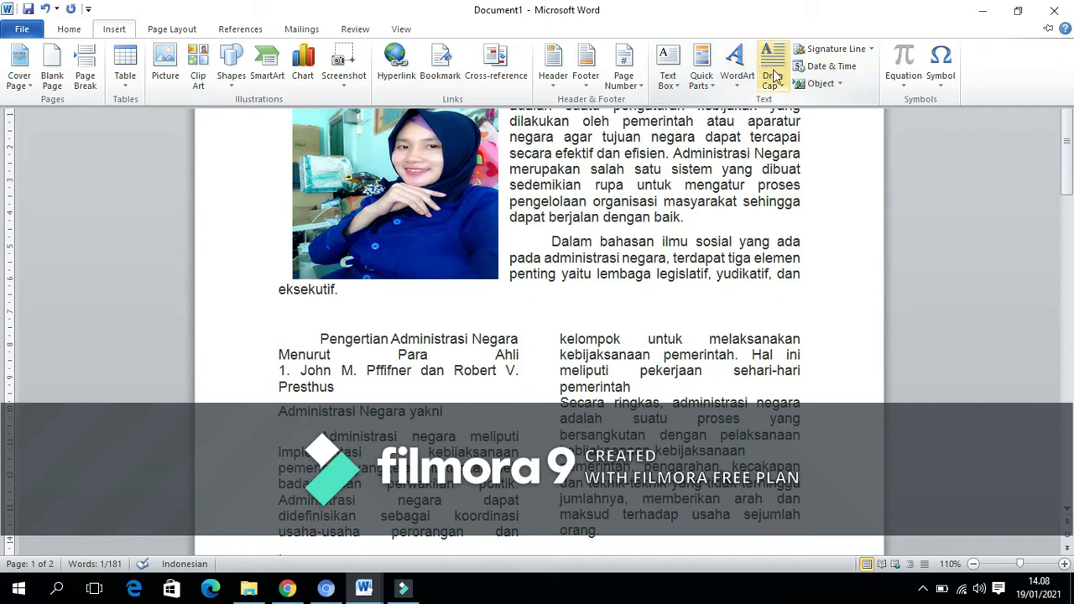
click(789, 90)
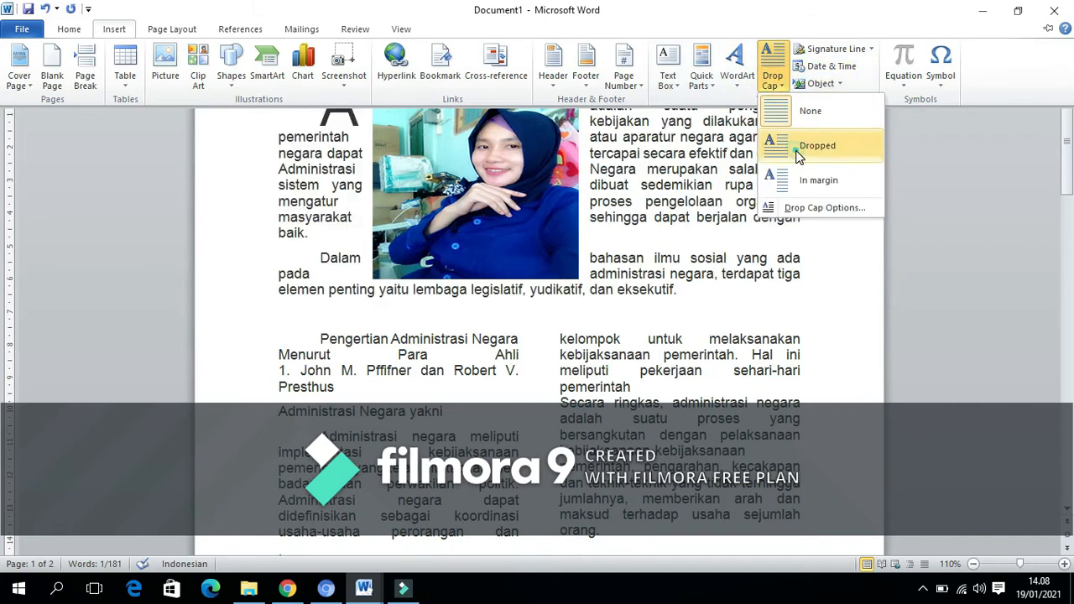
click(818, 143)
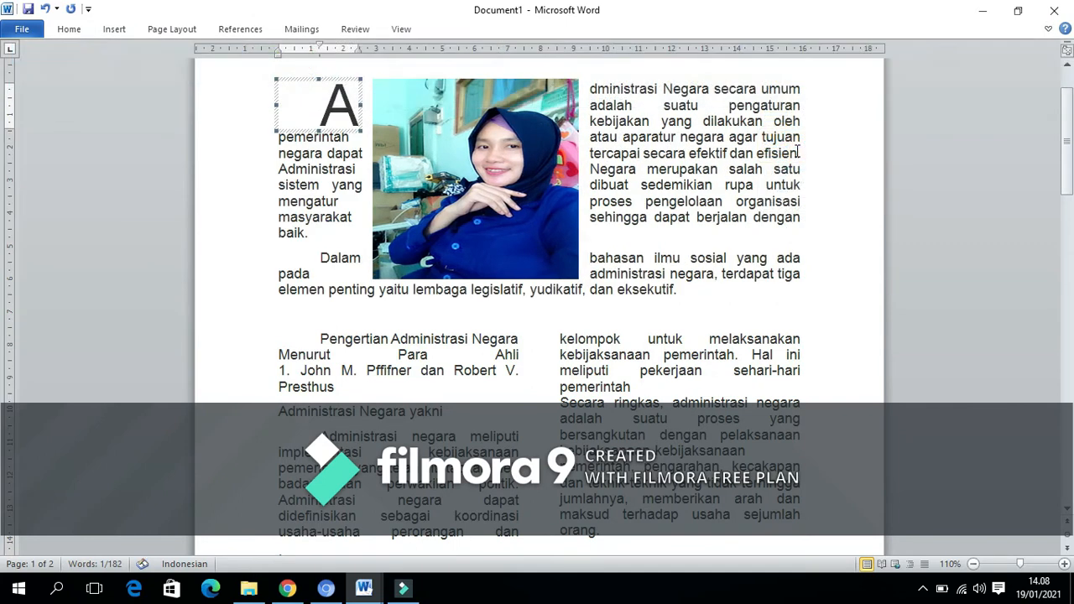
Move the picture to the right of the first two article paragraphs
right_click(498, 195)
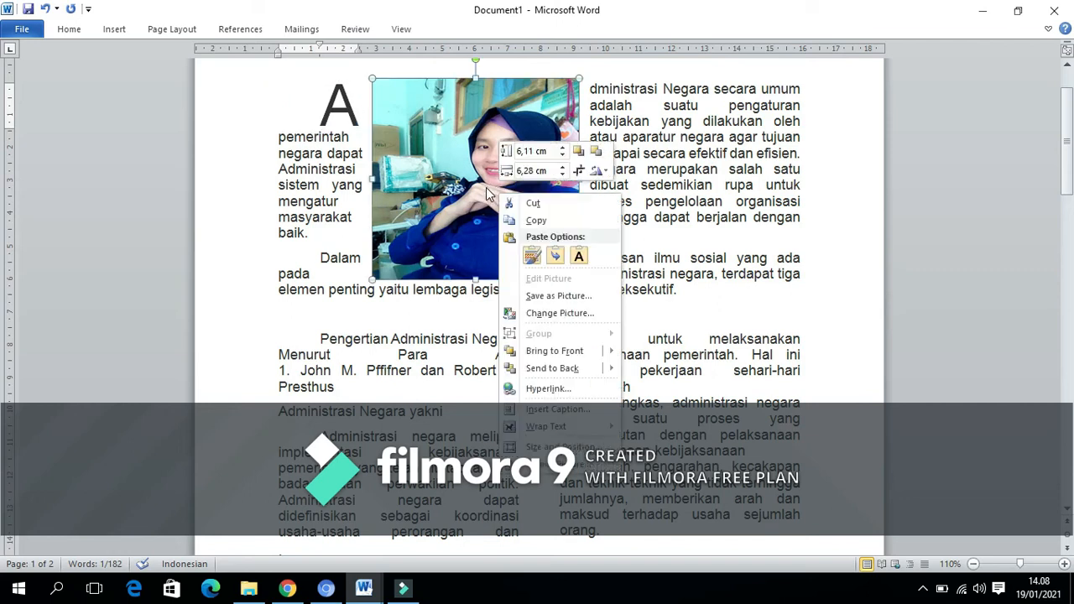
click(449, 191)
drag(409, 183, 647, 191)
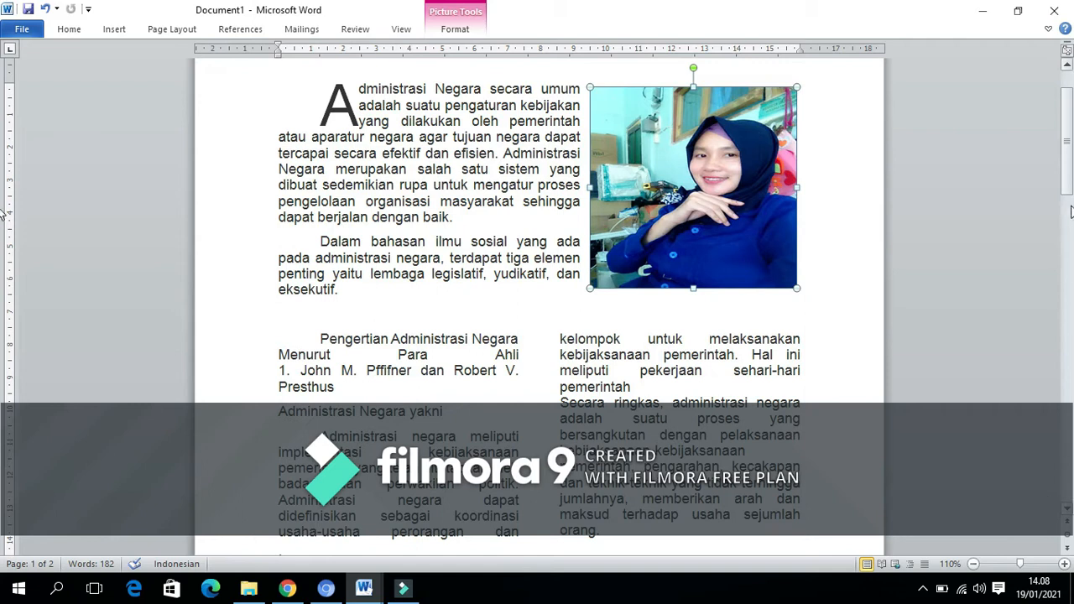
Insert blank lines above the MAIL MERGE paragraph to push it onto the next page
mouse_move(1061, 178)
mouse_down()
mouse_move(1067, 207)
mouse_move(1071, 191)
mouse_up()
click(333, 347)
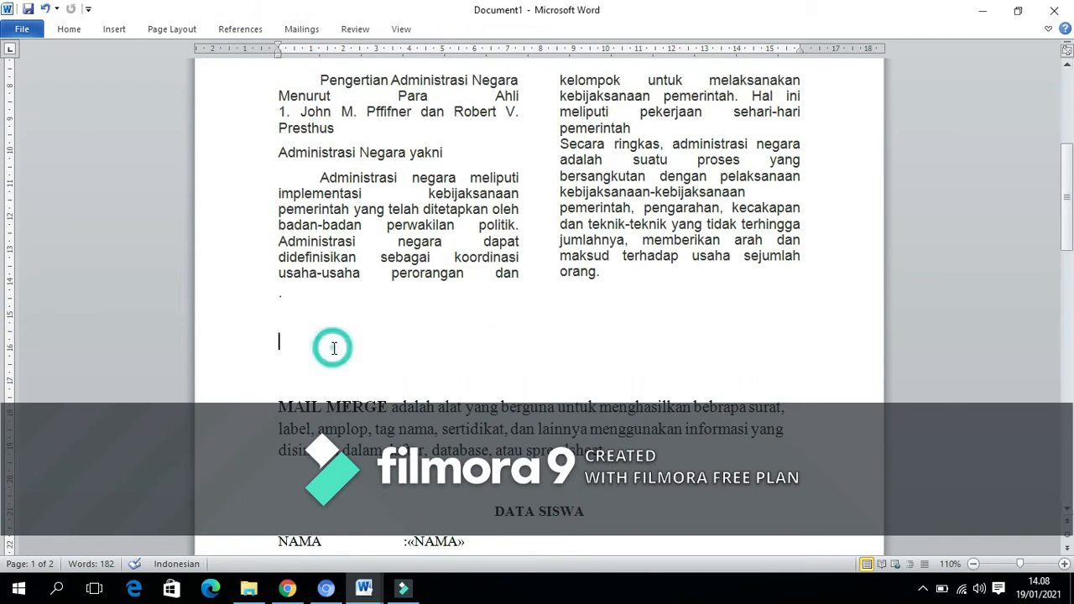
key(Return)
key(Return)
key(Return)
key(Return)
key(Return)
key(Return)
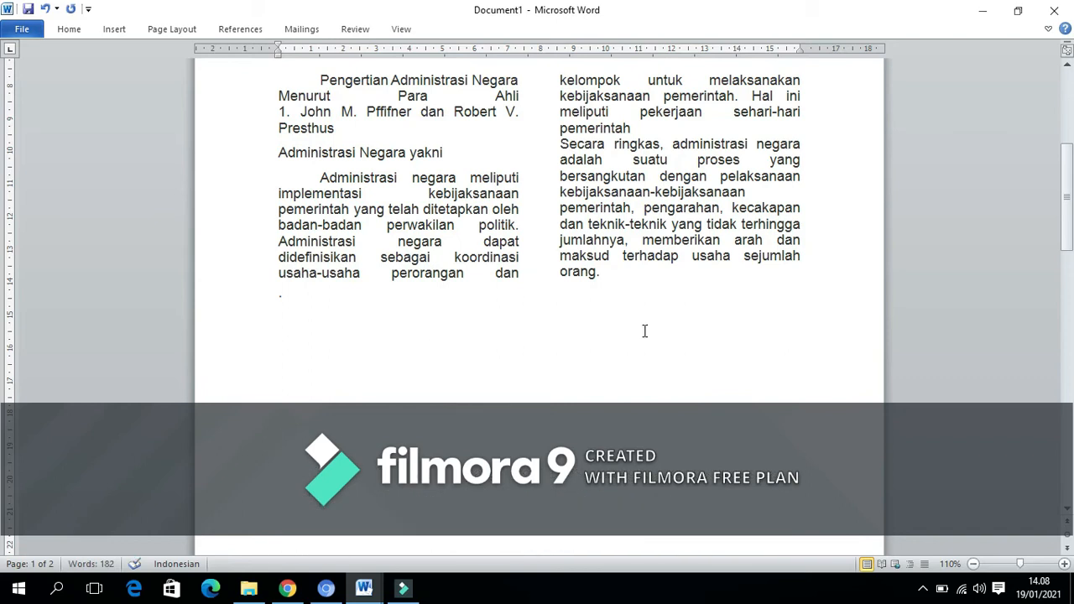
Delete the merge fields after the NAMA and HOBY labels under DATA SISWA, keeping the colons
drag(1070, 198, 1070, 273)
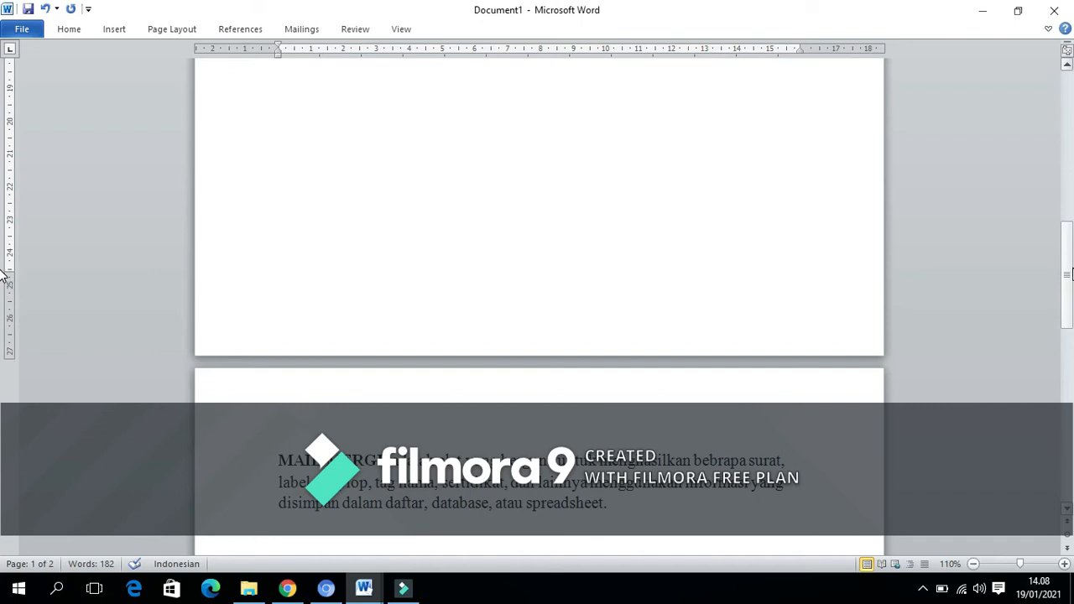
drag(1066, 273, 1065, 333)
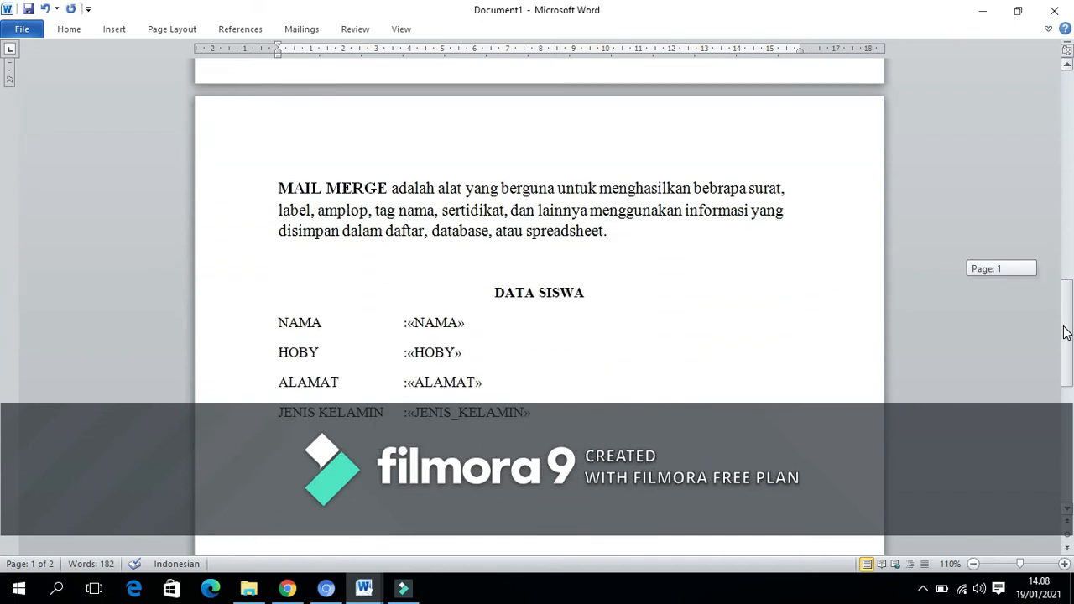
click(486, 326)
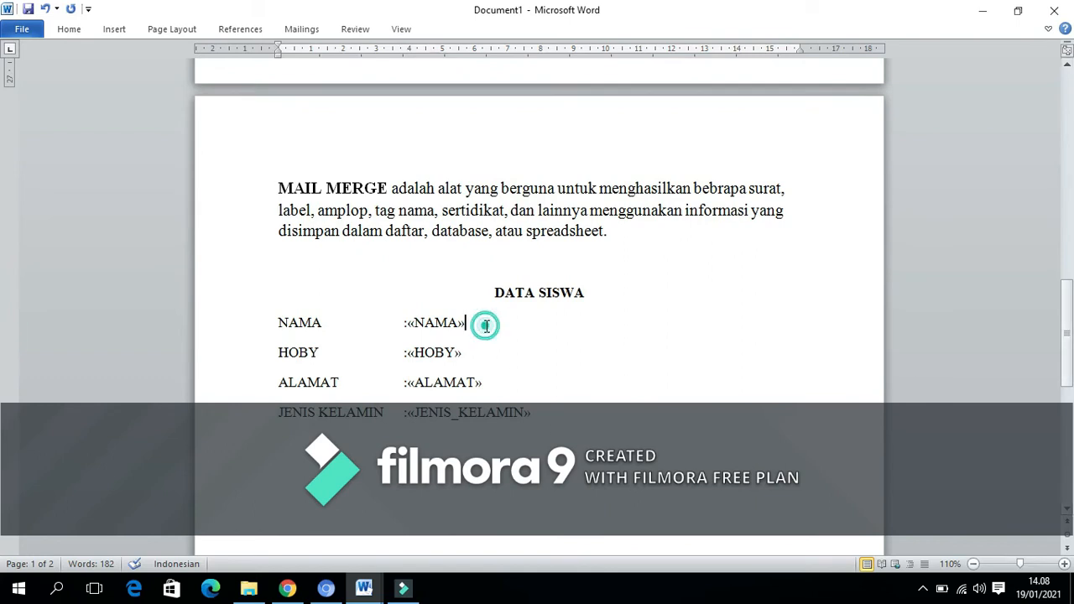
key(BackSpace)
key(BackSpace)
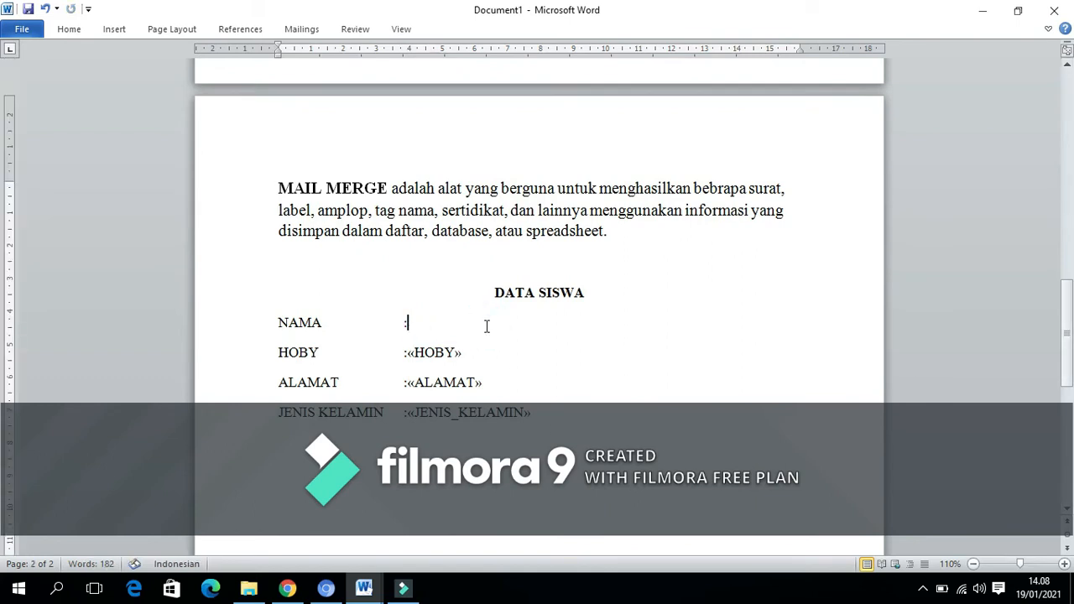
click(468, 352)
key(BackSpace)
key(BackSpace)
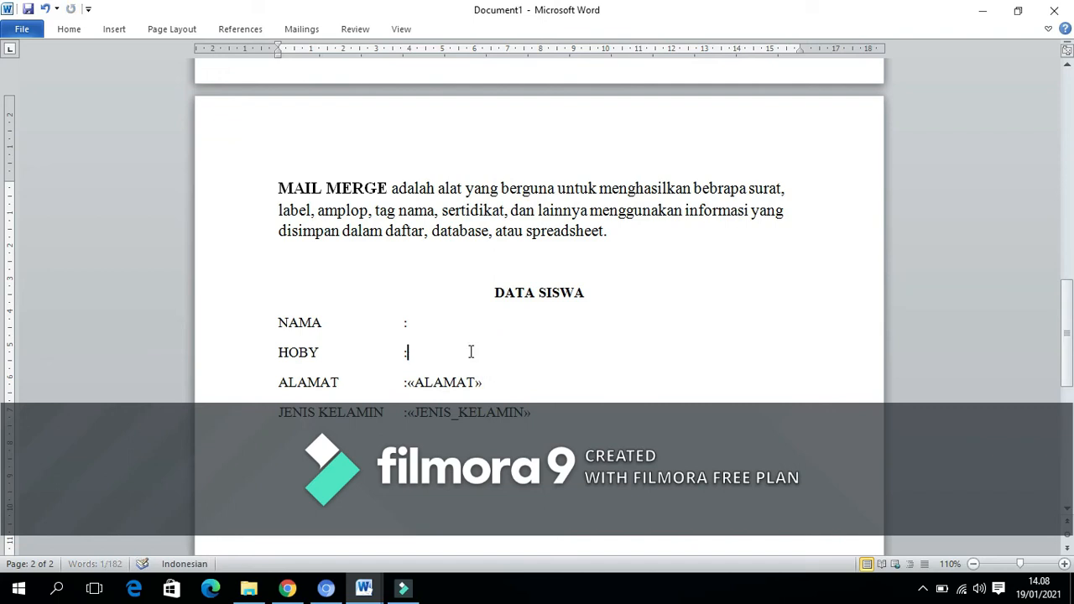
Delete the merge fields after the ALAMAT and JENIS KELAMIN labels, keeping the colons
click(487, 385)
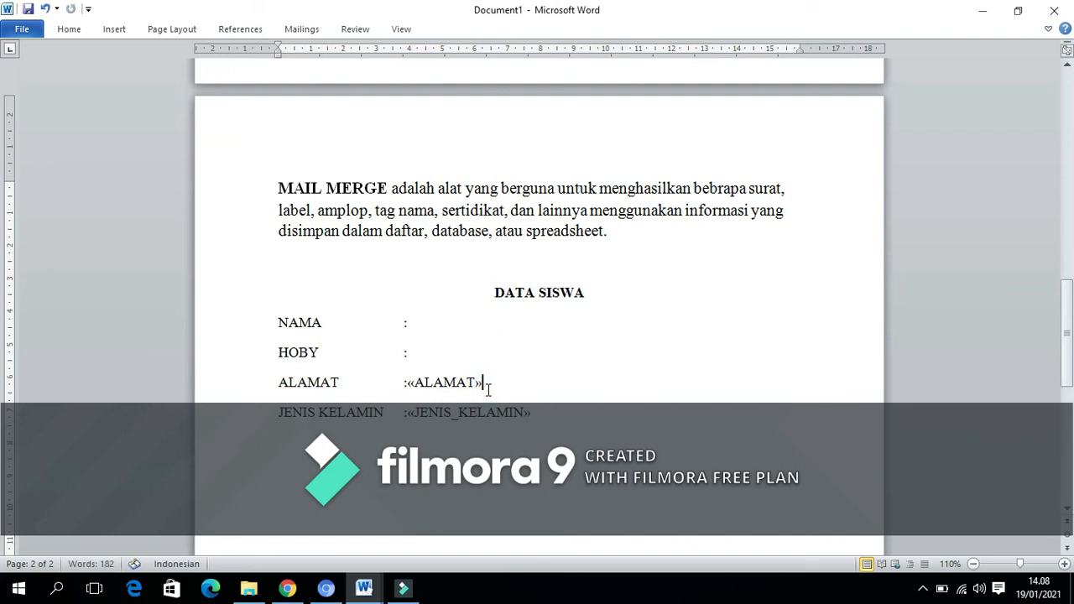
key(BackSpace)
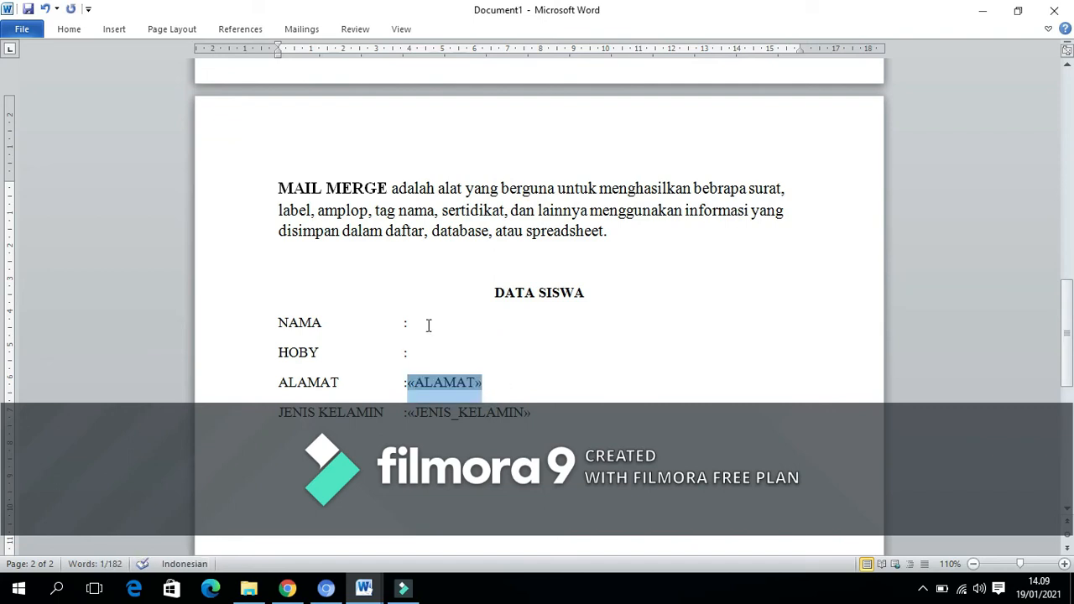
scroll(1068, 514, down, 2)
click(1068, 510)
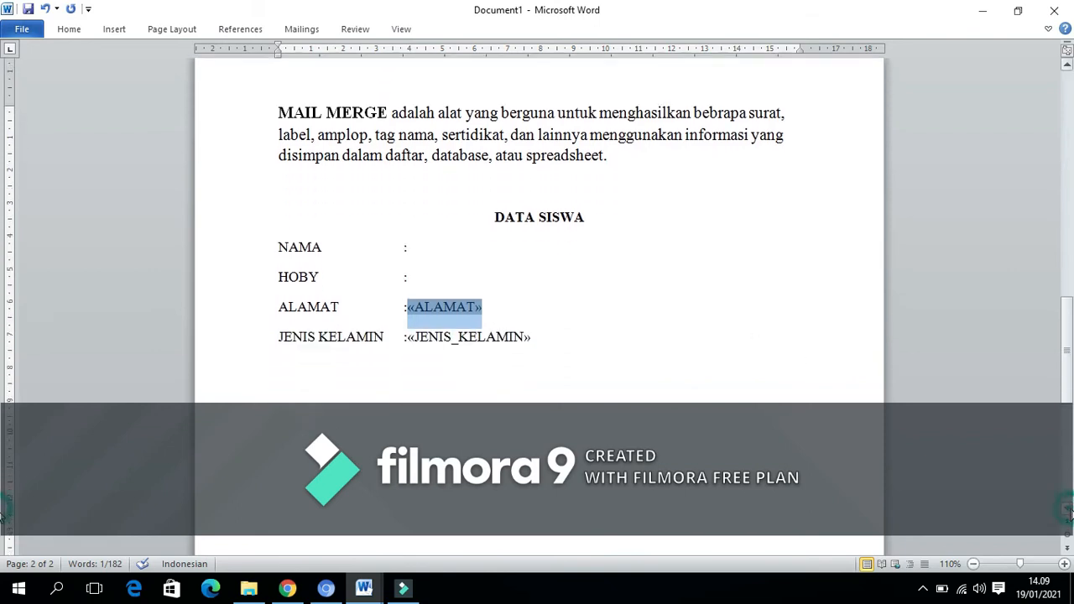
key(Delete)
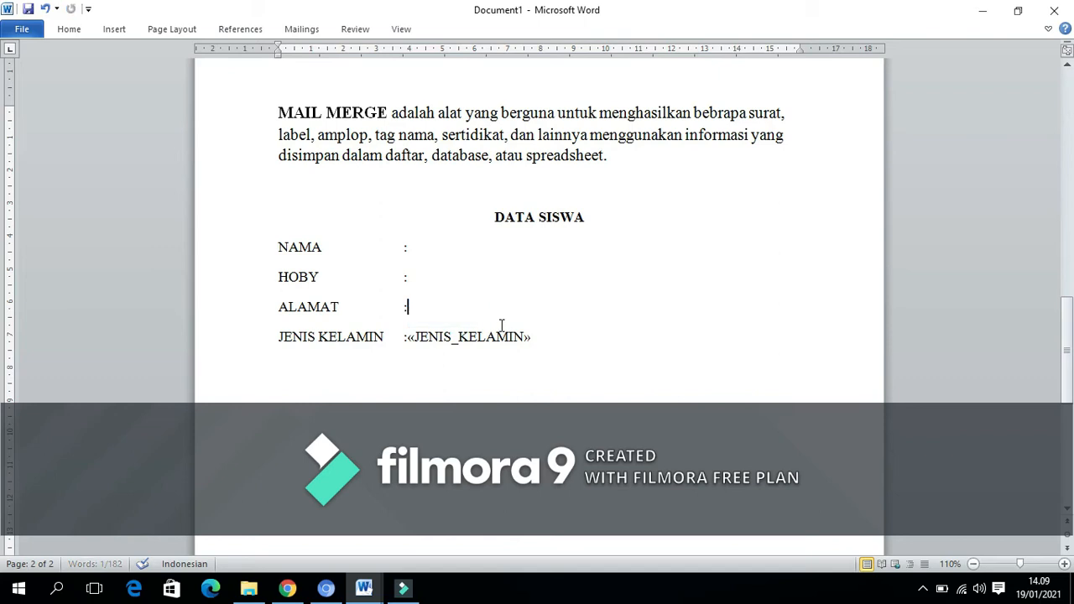
double_click(536, 336)
key(Delete)
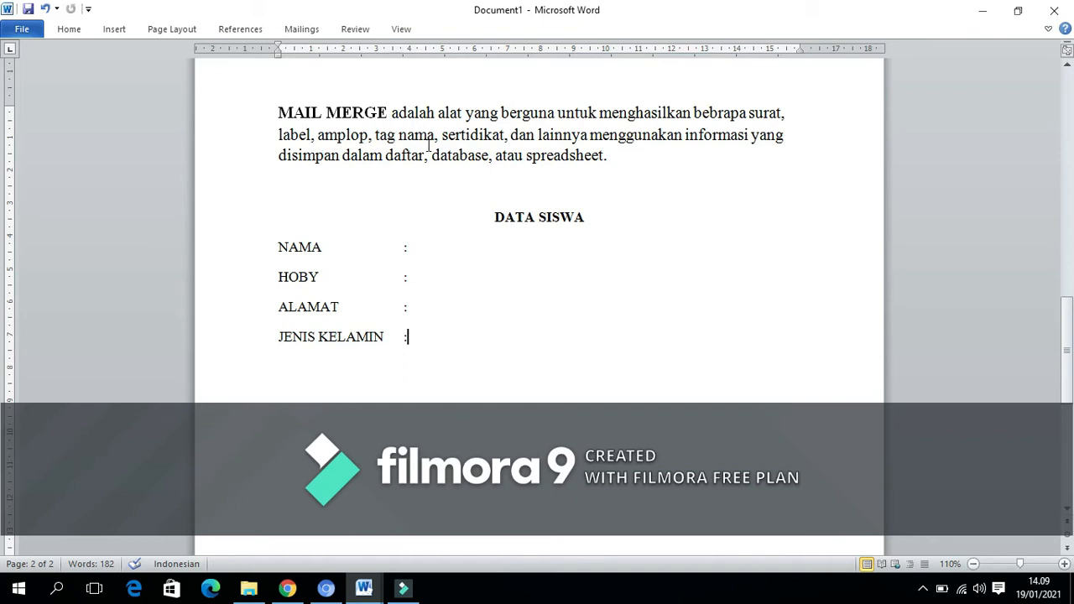
Correct "sertidikat" to "sertifikat" in the MAIL MERGE paragraph
click(478, 136)
key(BackSpace)
text(f)
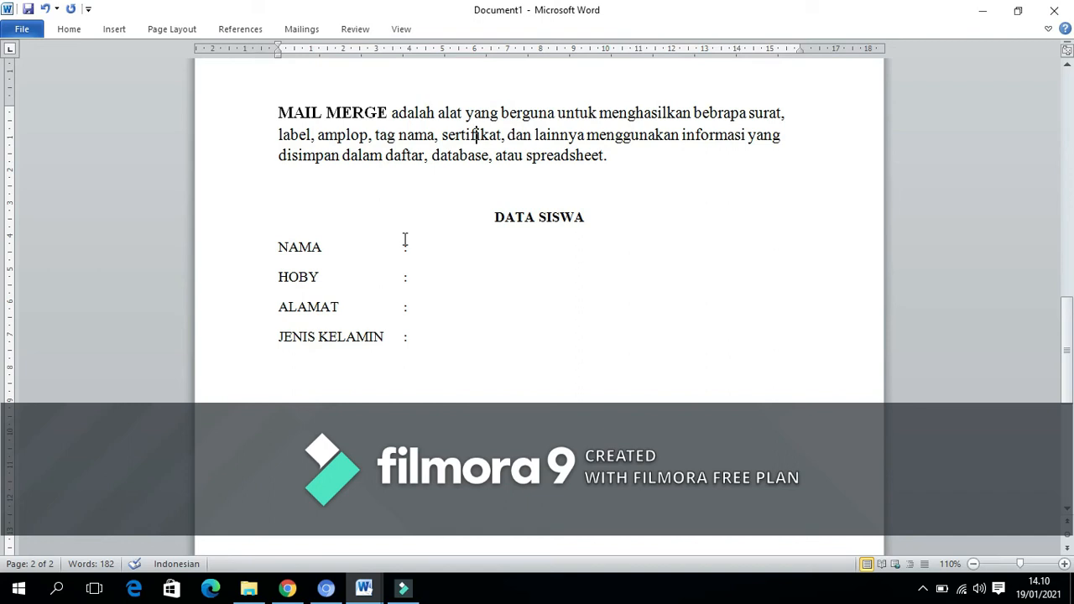
click(477, 134)
Make the NAMA, HOBY, ALAMAT and JENIS KELAMIN lines bold and place the cursor after the NAMA colon
click(419, 247)
click(423, 249)
drag(1067, 356, 1068, 375)
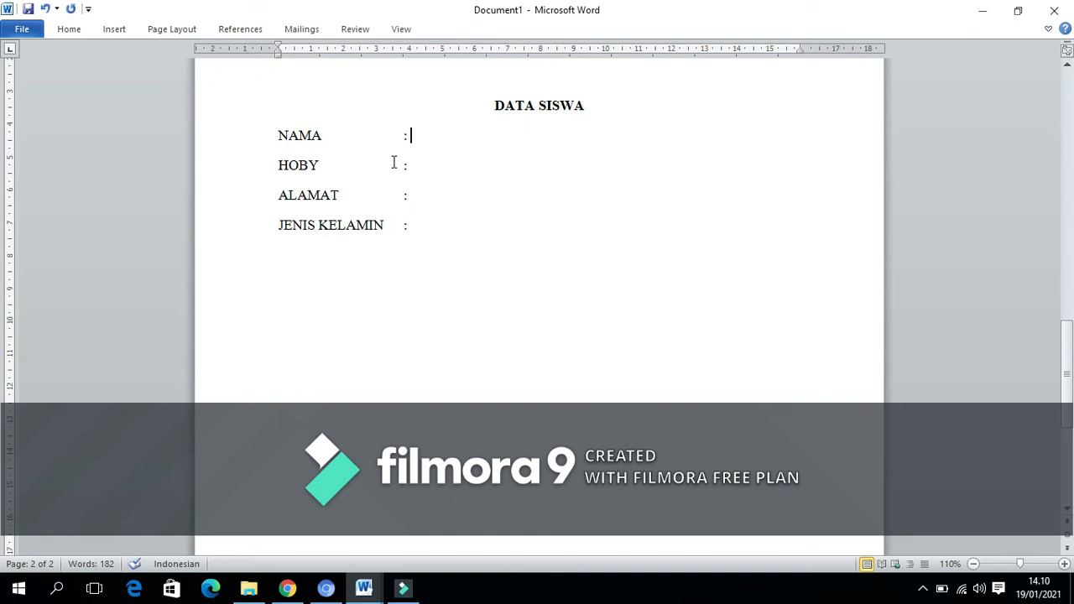
drag(274, 132, 445, 238)
key(ctrl+b)
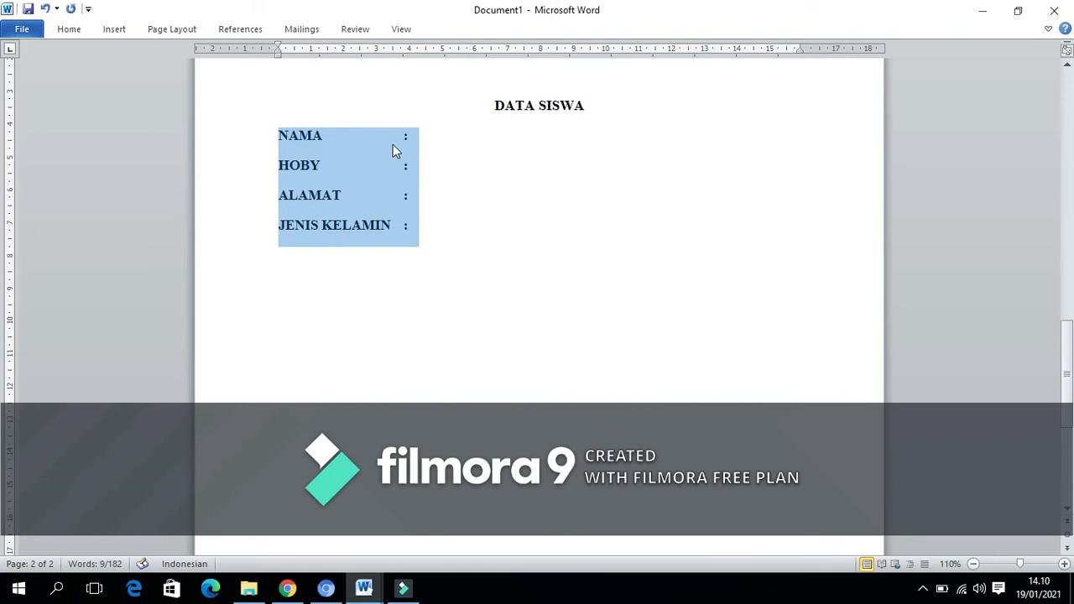
click(411, 143)
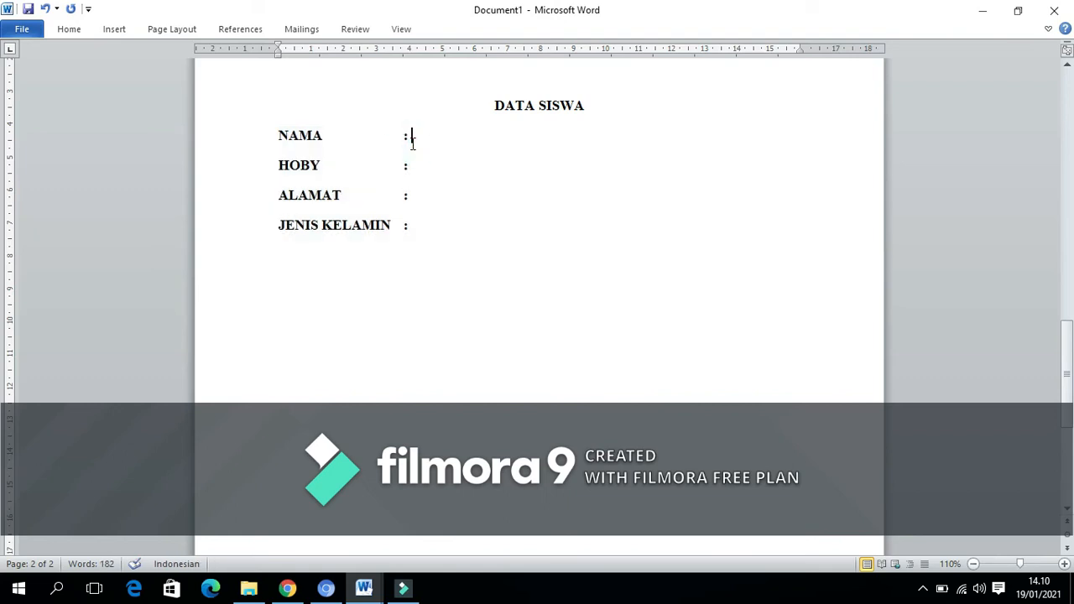
Start a new typed recipient list for the mail merge and open its column customization
click(307, 29)
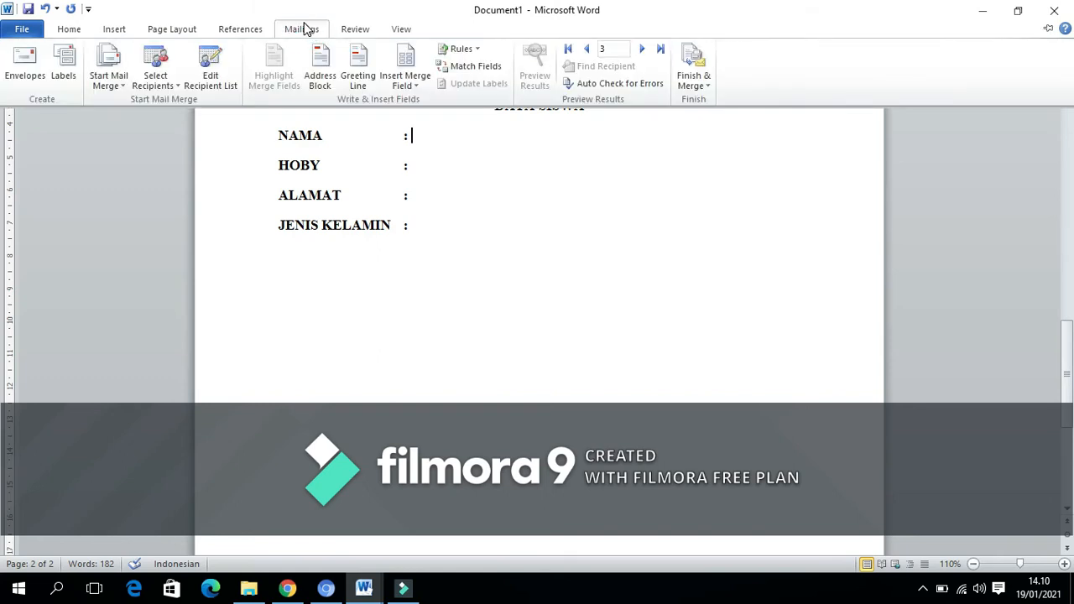
click(177, 86)
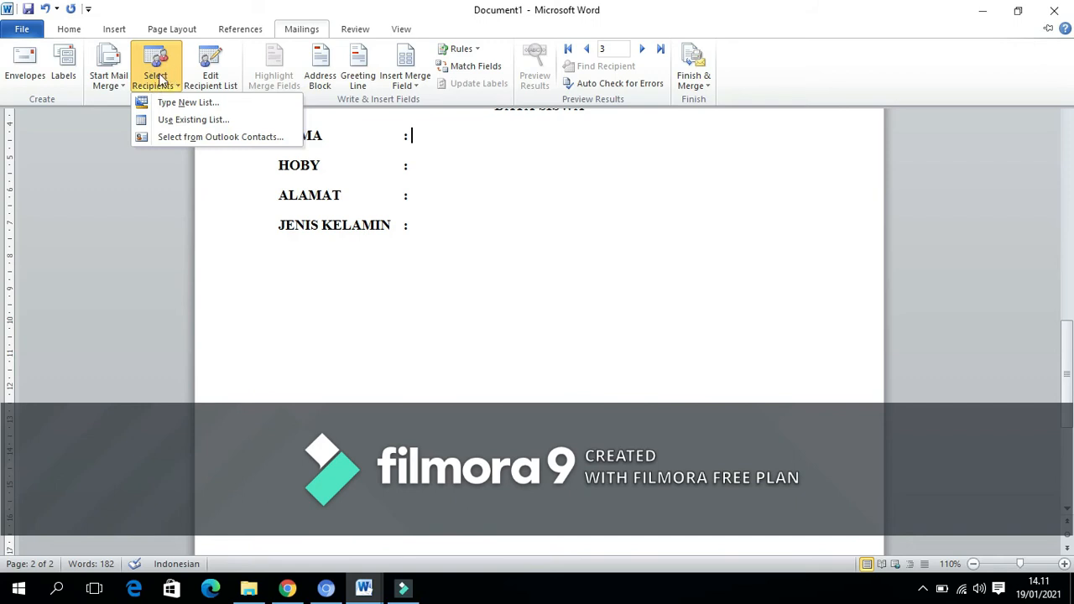
click(201, 105)
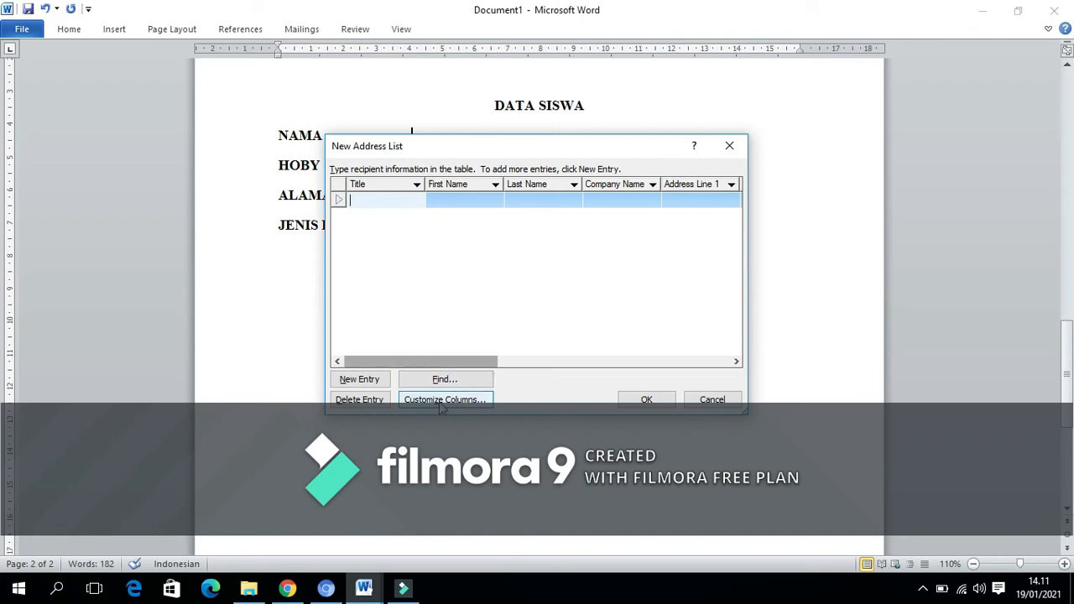
drag(514, 135, 517, 7)
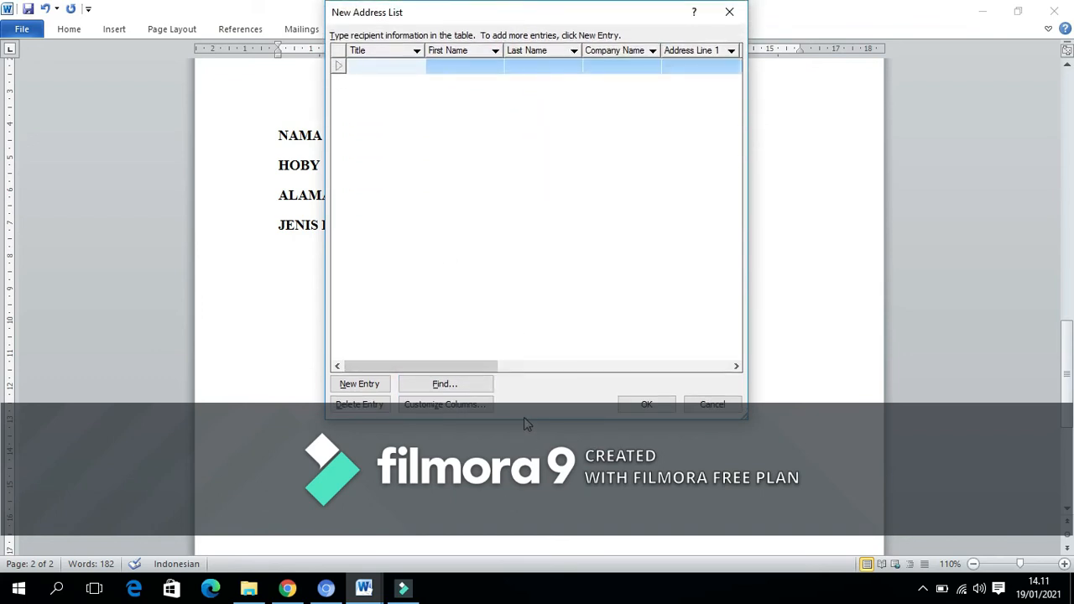
drag(529, 417, 520, 243)
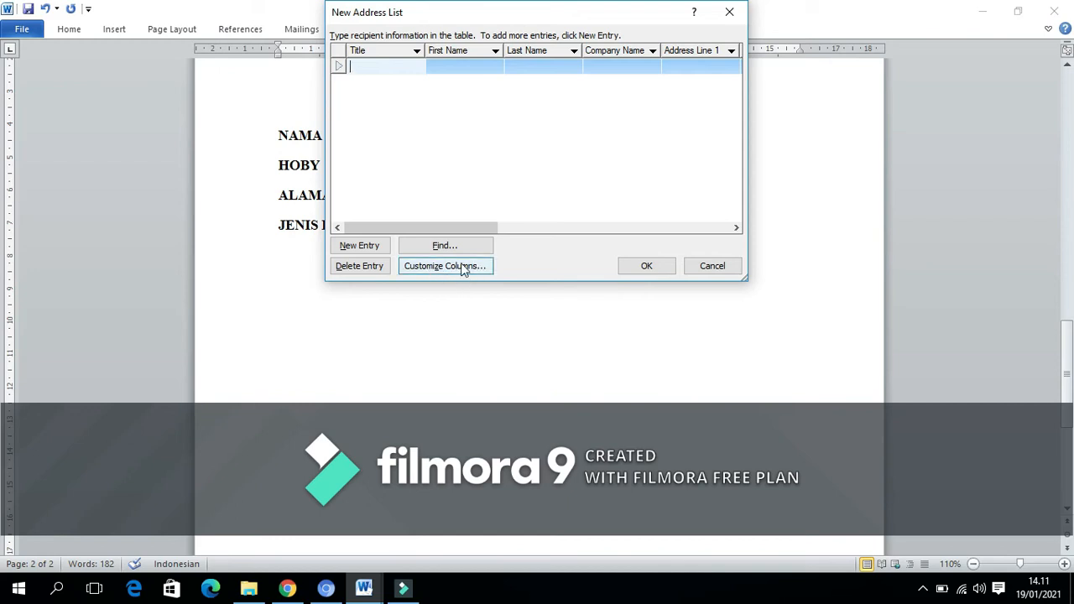
click(447, 266)
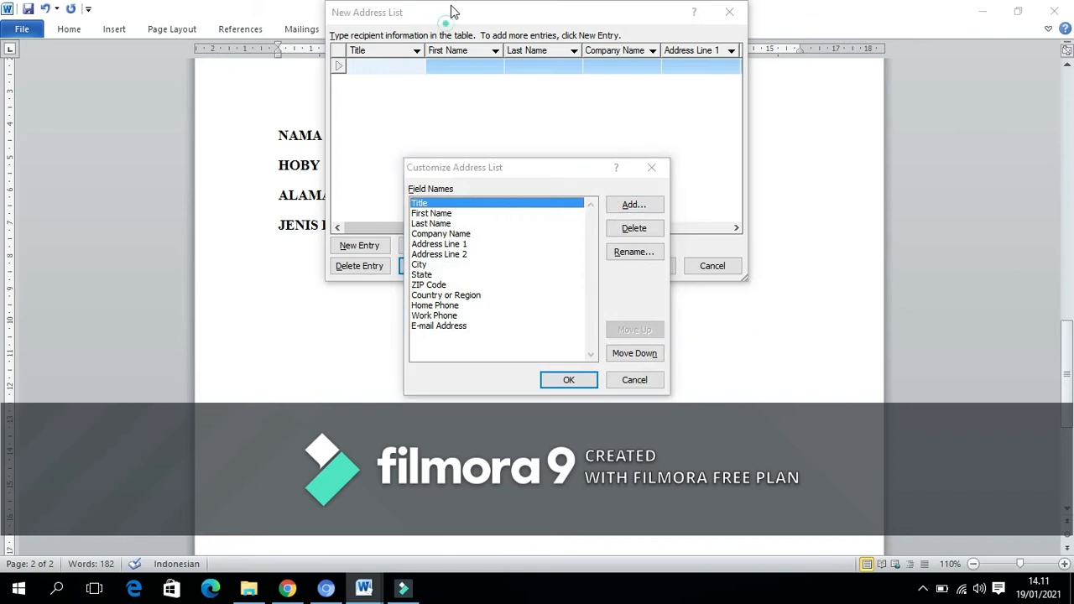
drag(494, 165, 608, 162)
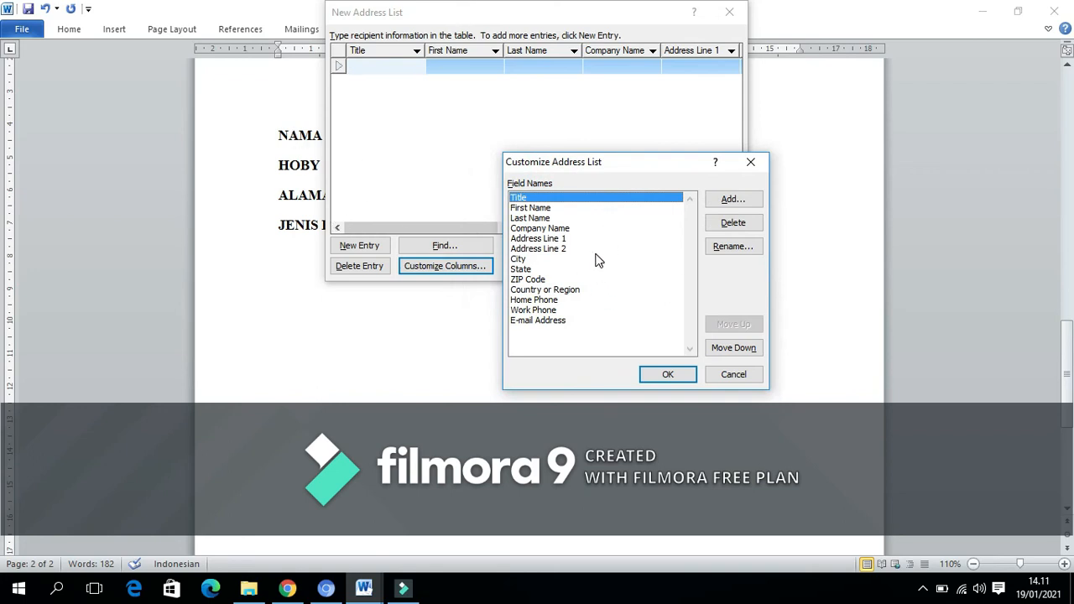
Add a field named NAMA to the address list, directly after Title
click(733, 199)
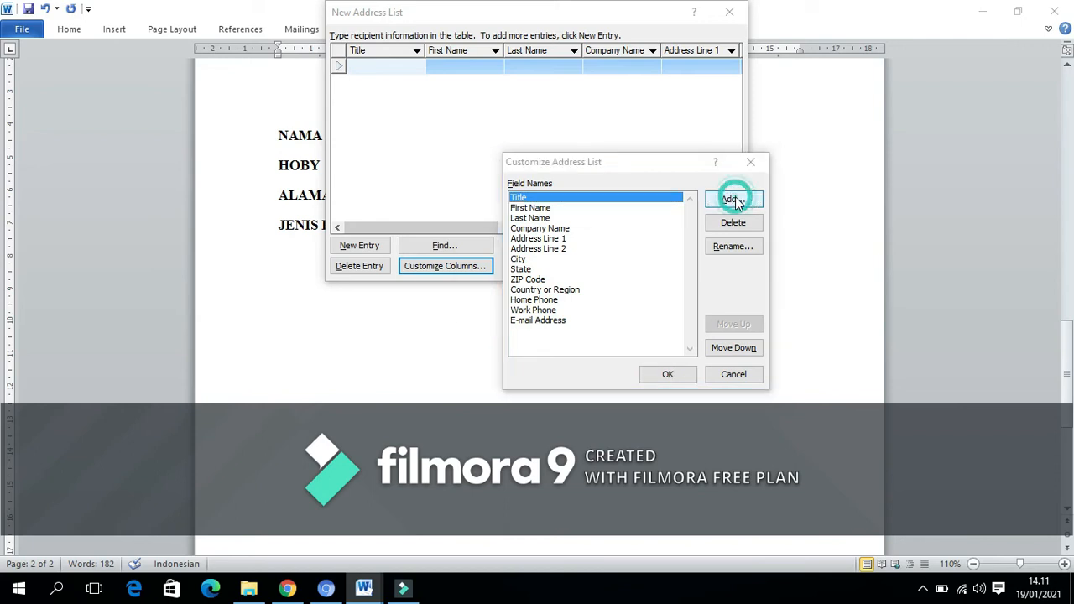
text(nama)
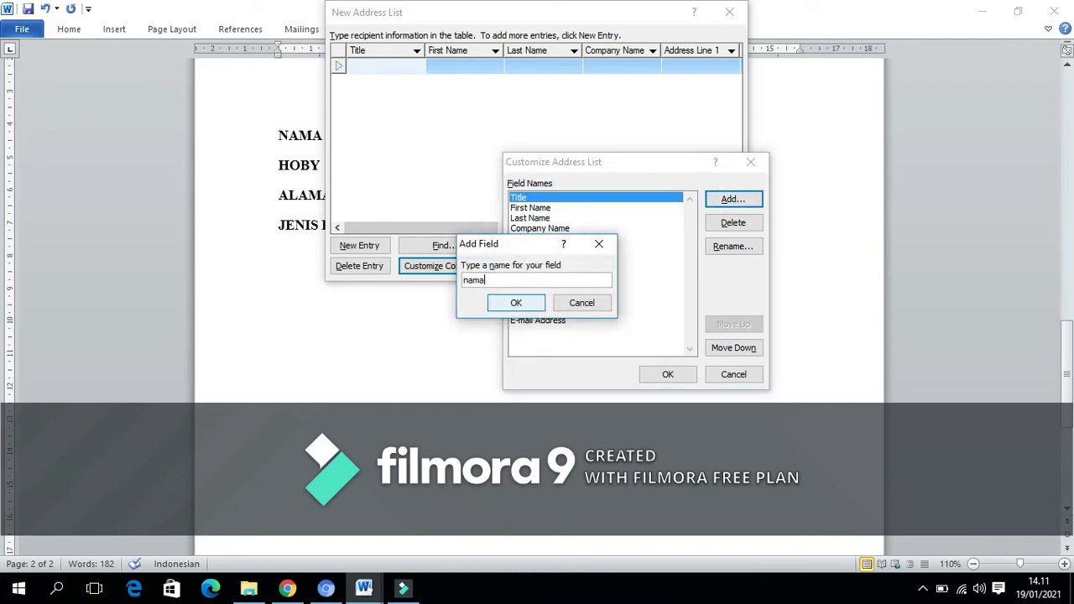
key(BackSpace)
key(BackSpace)
key(BackSpace)
key(BackSpace)
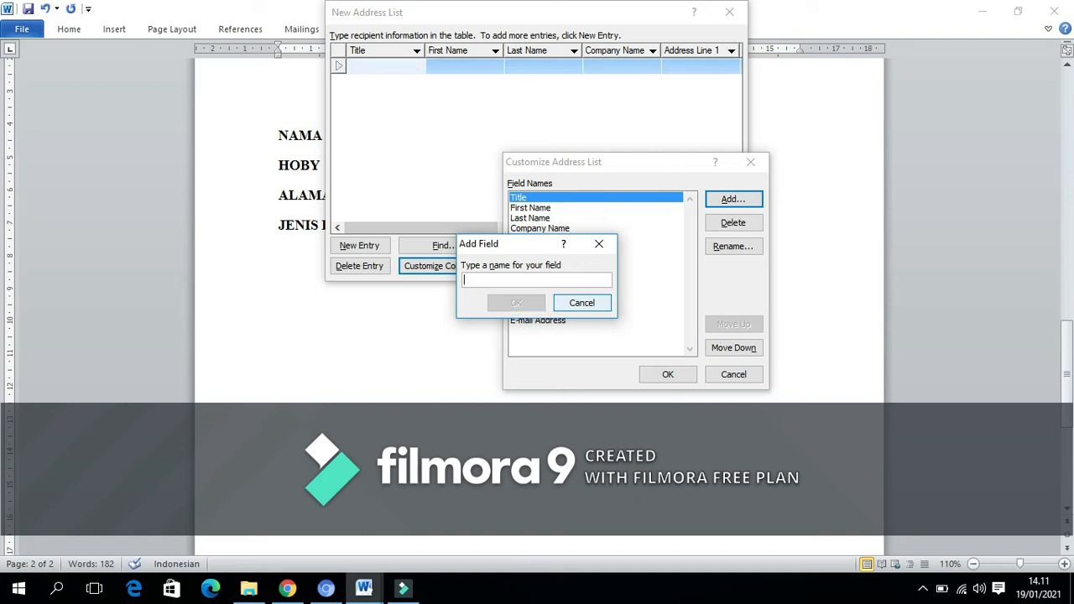
text(NAMA)
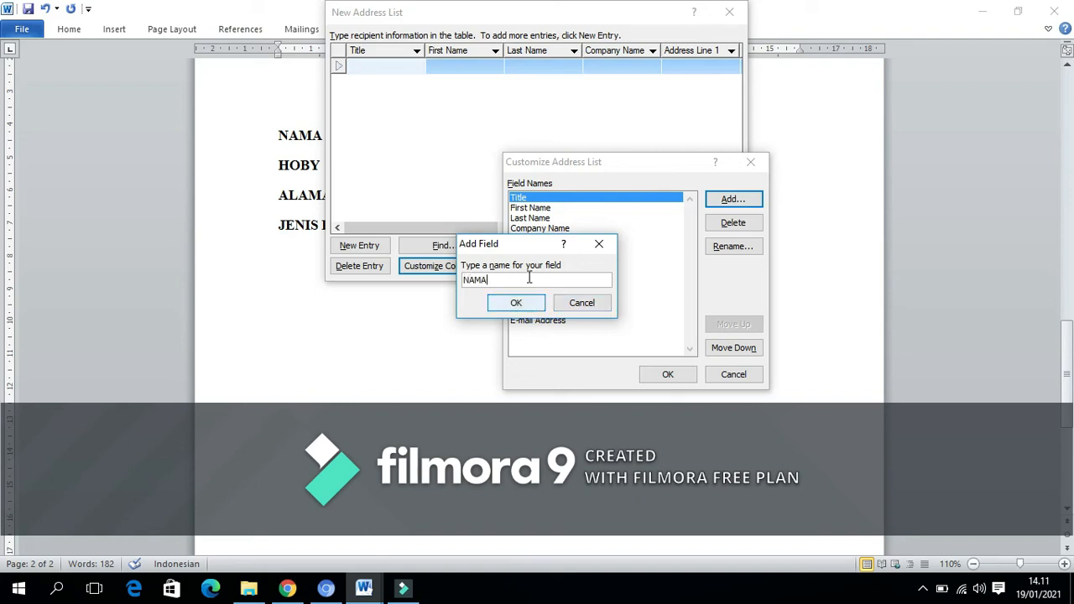
click(517, 303)
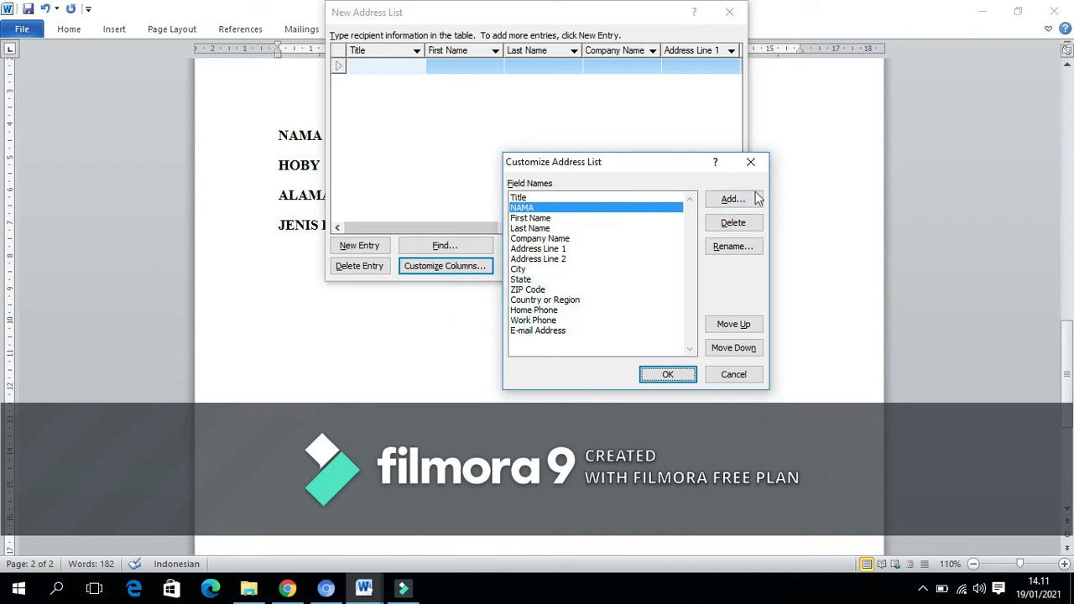
Add the fields HOBY and ALAMAT to the address list, directly after NAMA
click(731, 202)
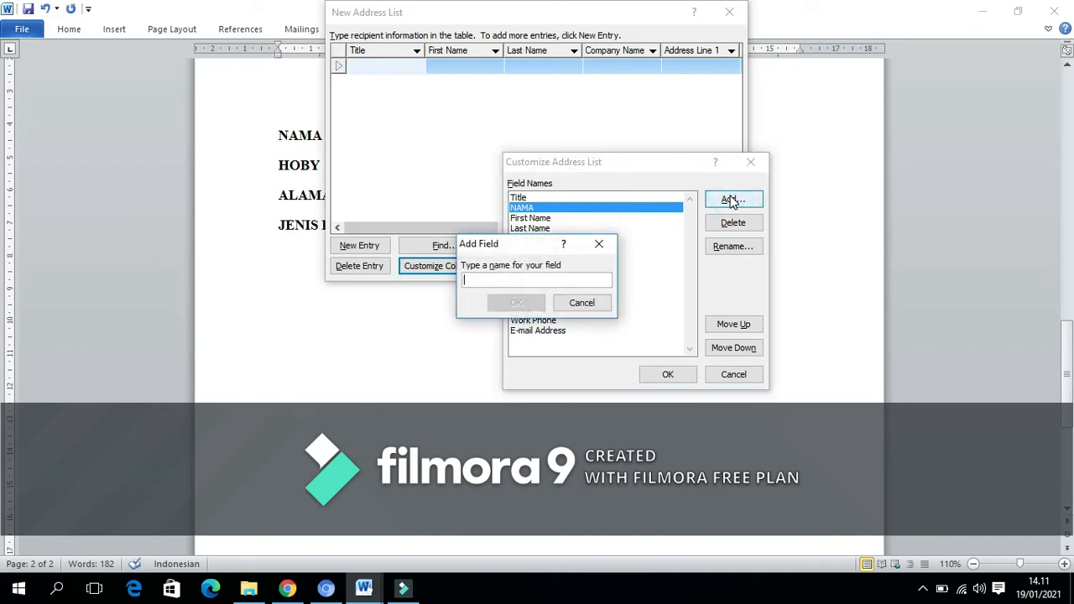
text(HOBY)
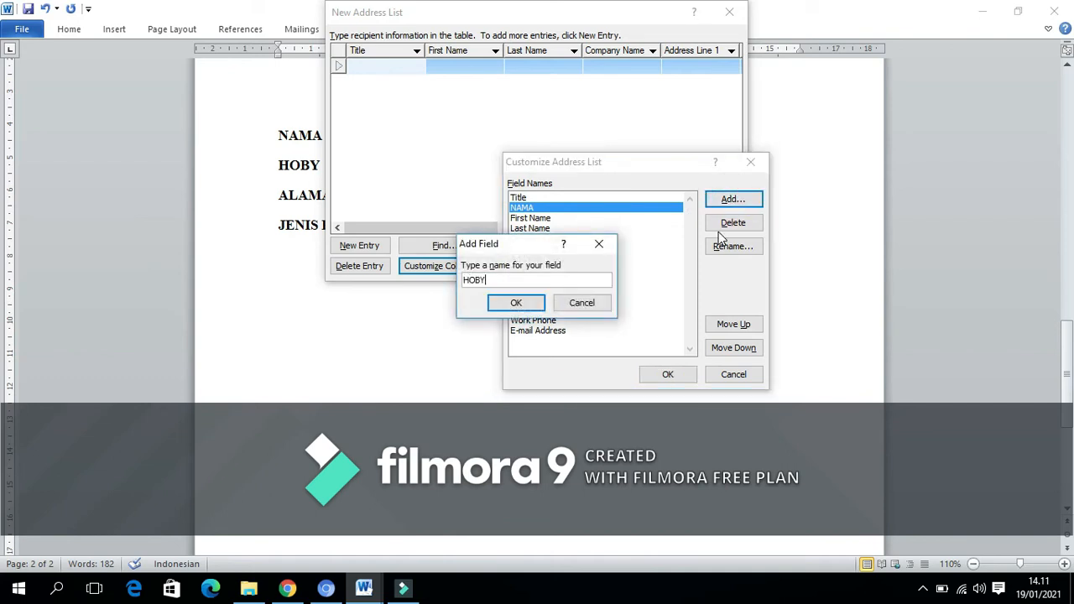
key(Return)
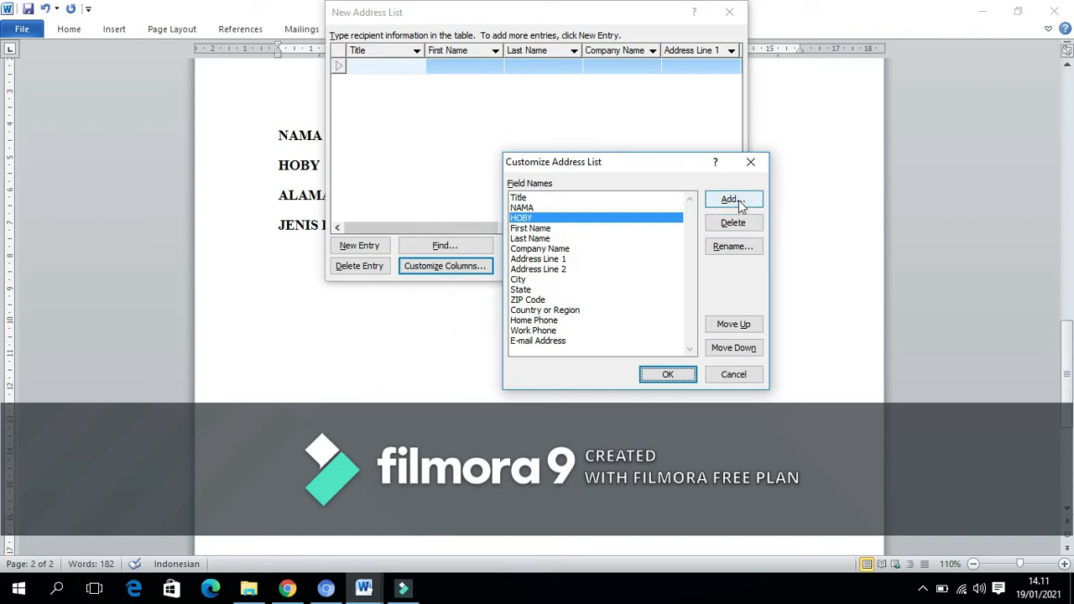
click(737, 201)
text(A)
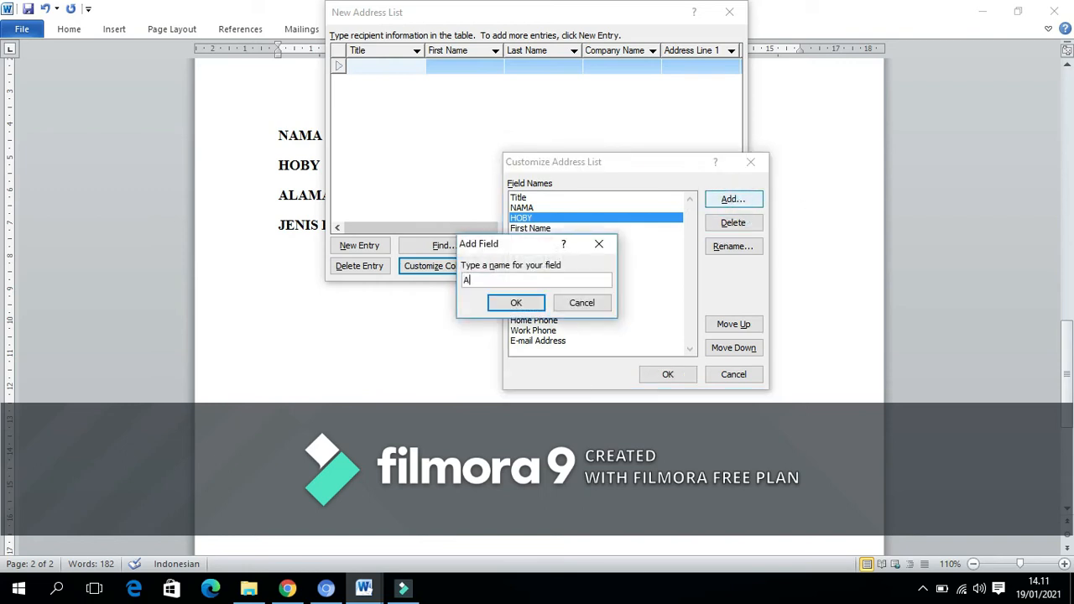
text(LAMAT)
click(524, 306)
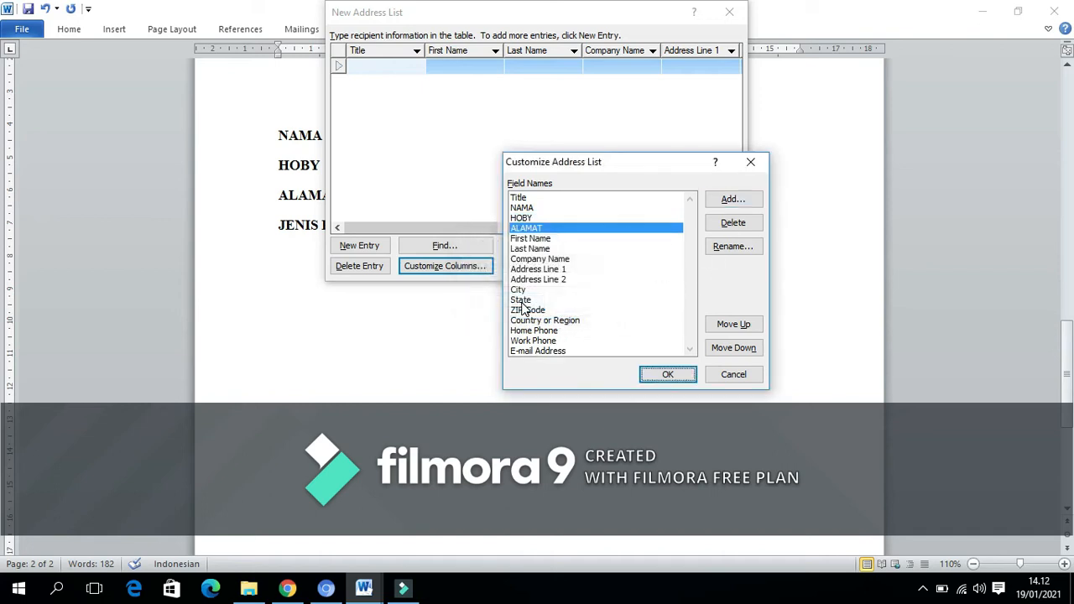
Add a field named JENIS KELAMIN directly after ALAMAT and apply the customized columns to the address list
click(718, 201)
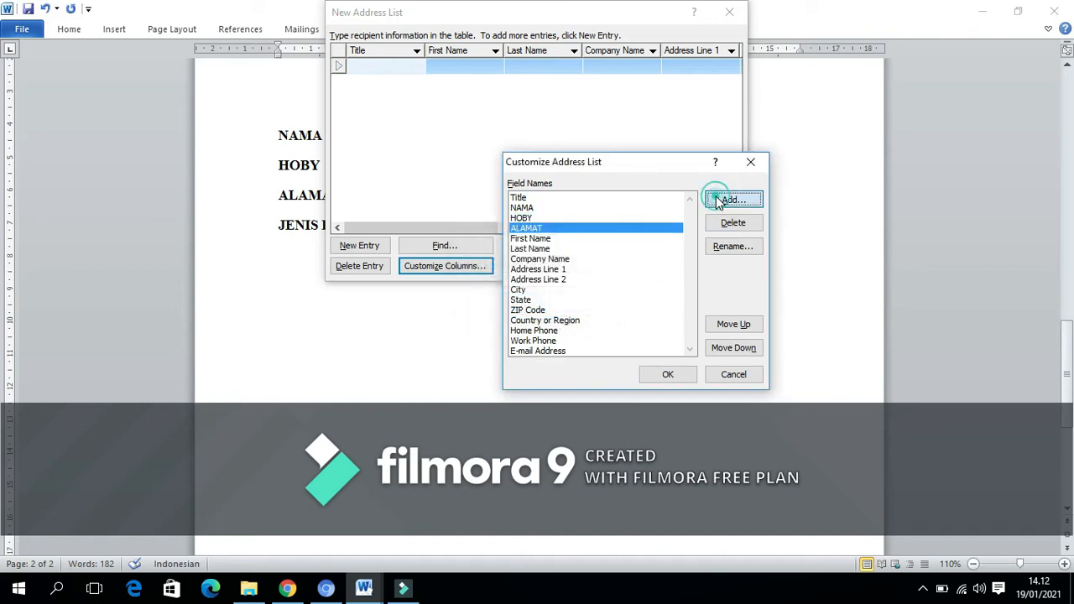
text(JENIS KELAMIN)
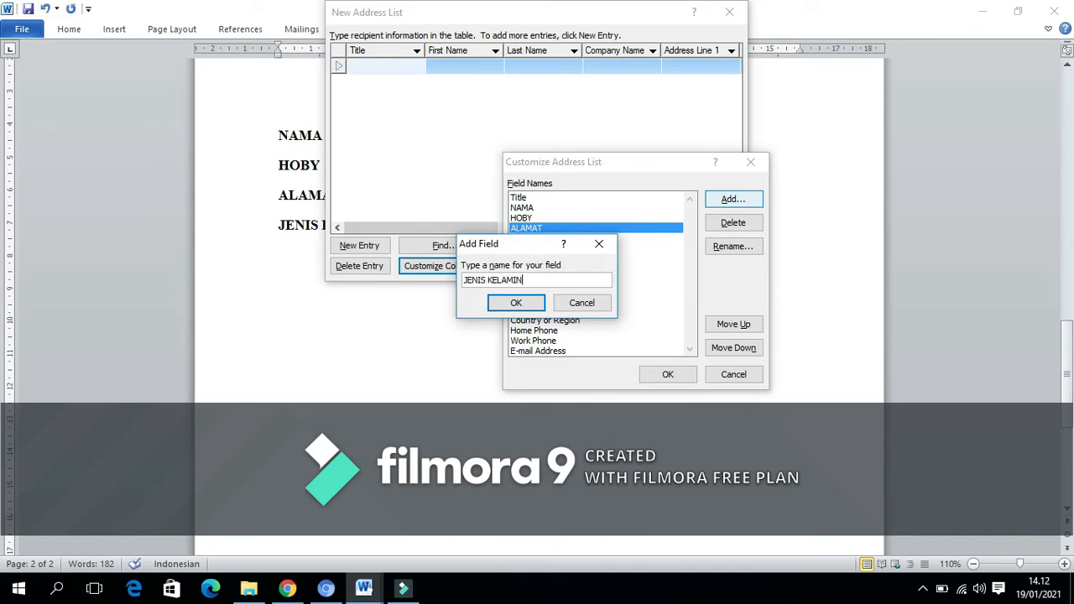
key(Return)
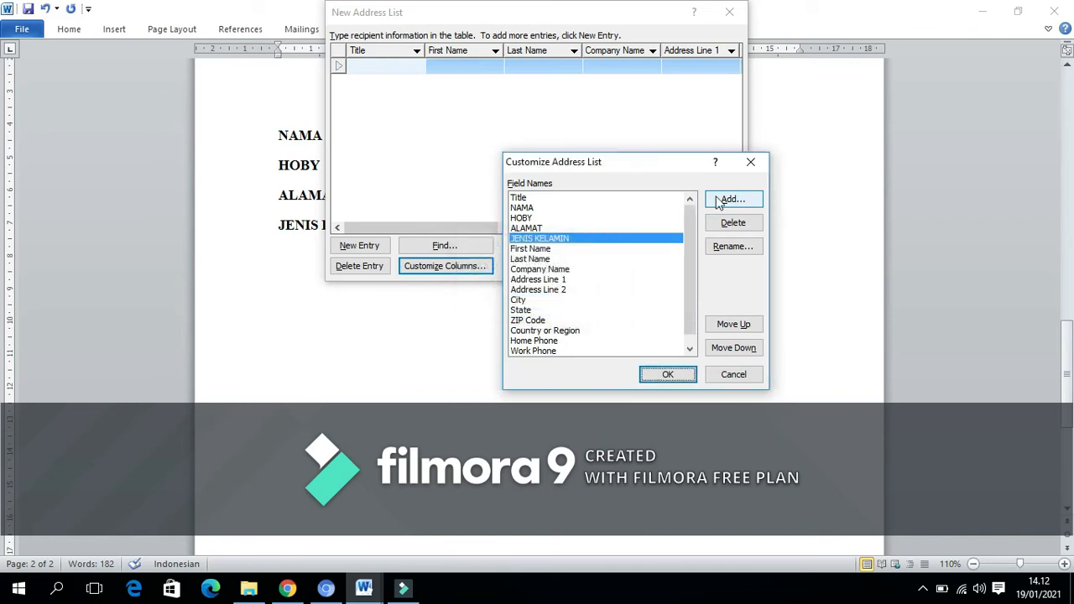
click(667, 375)
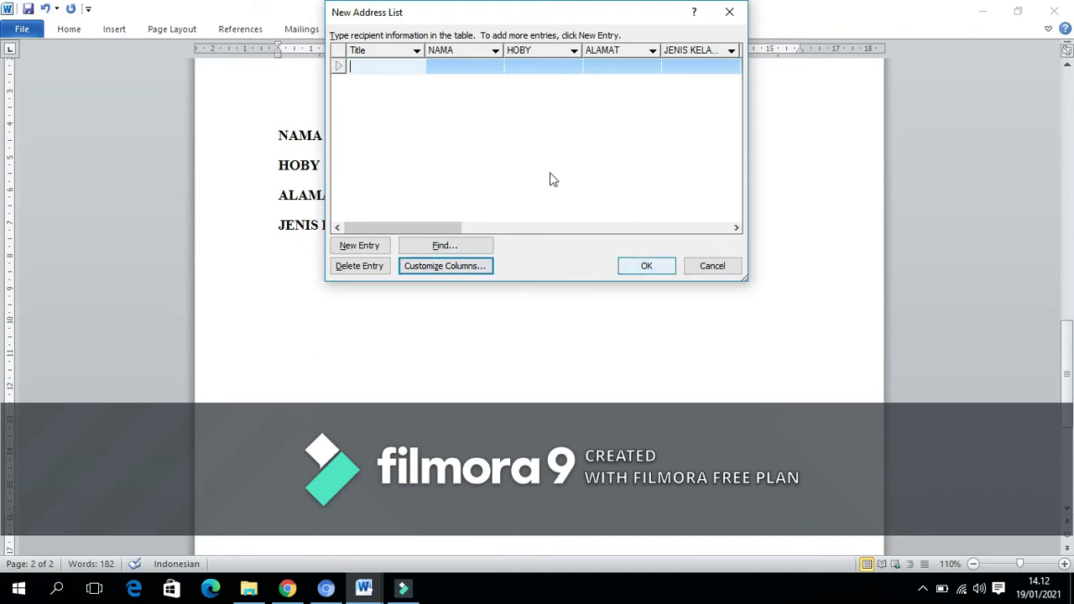
Fill in the first recipient's name and address, with MASAK as HOBY and P as JENIS KELAMIN
click(449, 64)
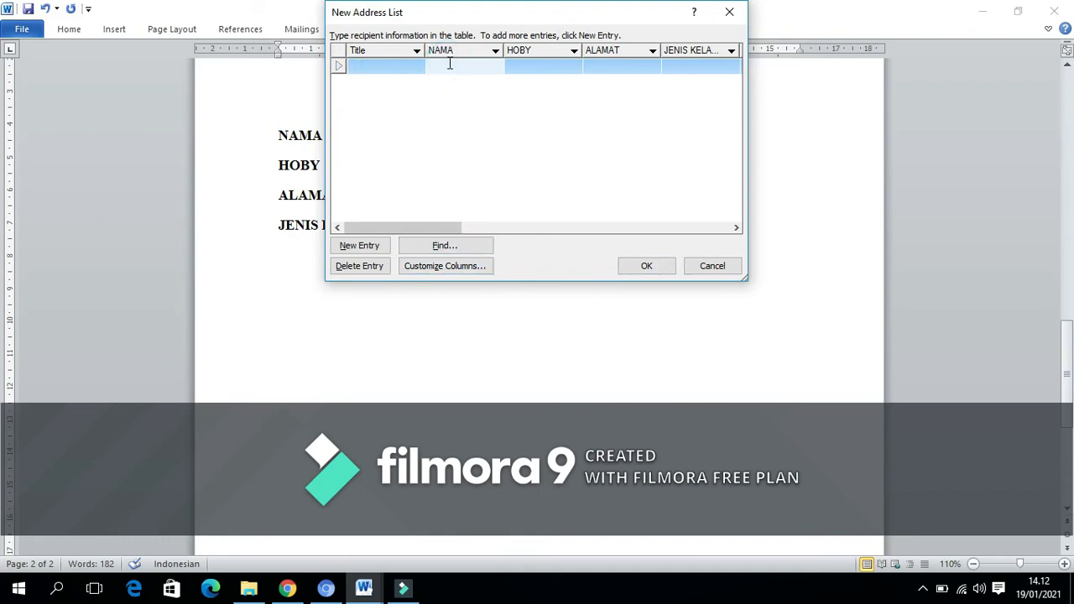
text(ANI)
click(532, 65)
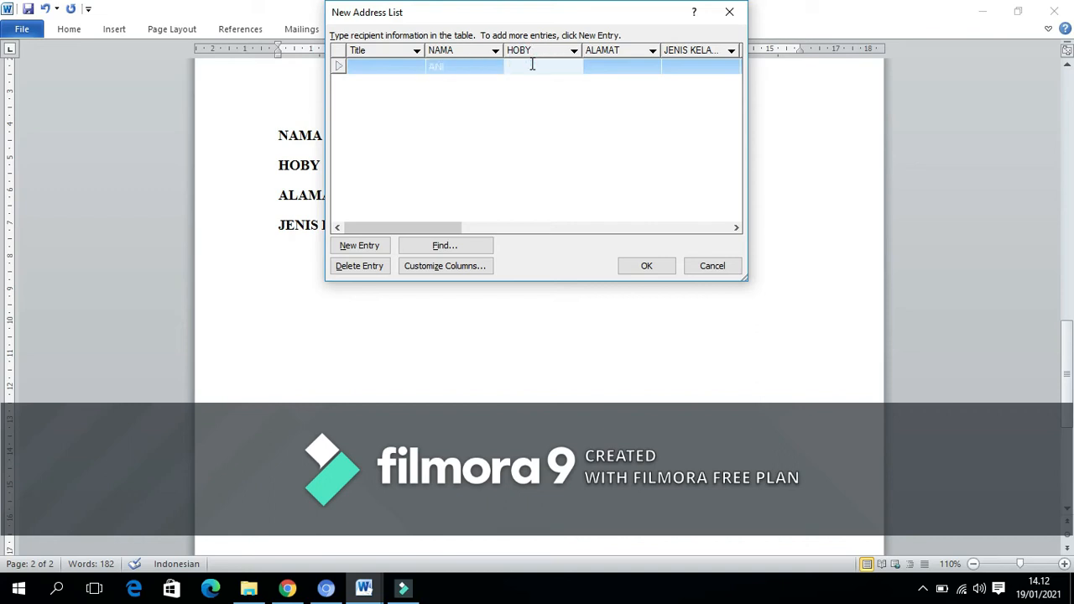
text(MASAK)
key(Tab)
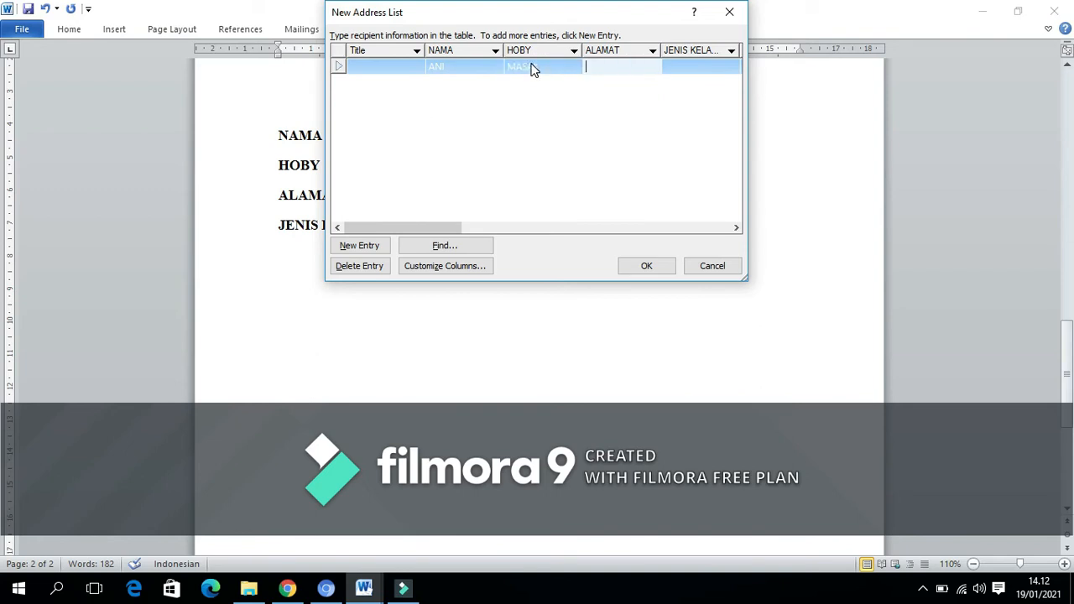
text(SMP)
key(Tab)
text(P)
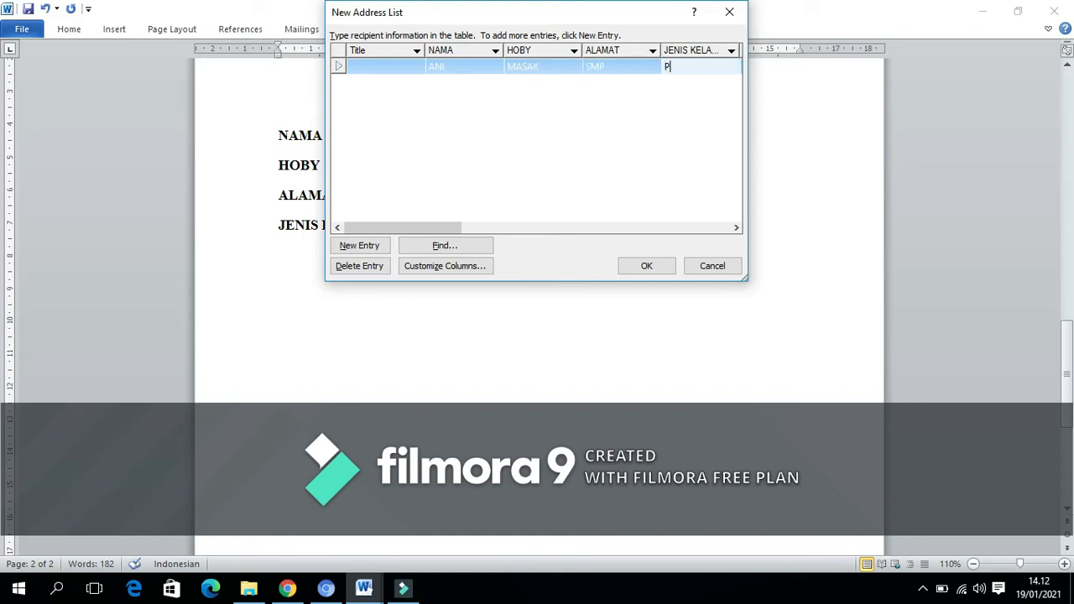
Add a second recipient with the name and address filled in, HOBY S BOLA and JENIS KELAMIN L
click(359, 245)
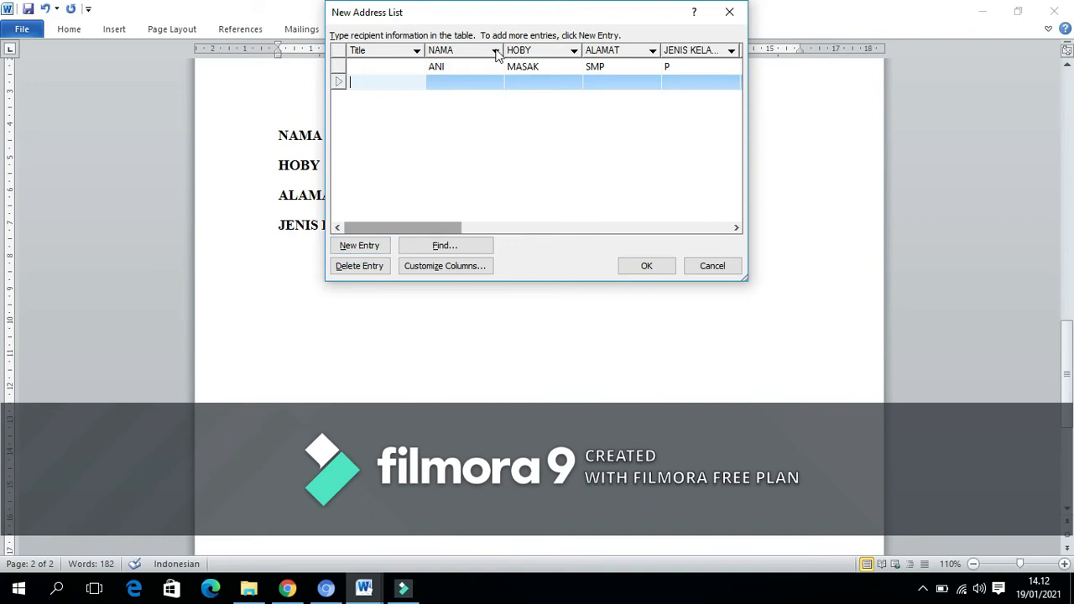
click(445, 82)
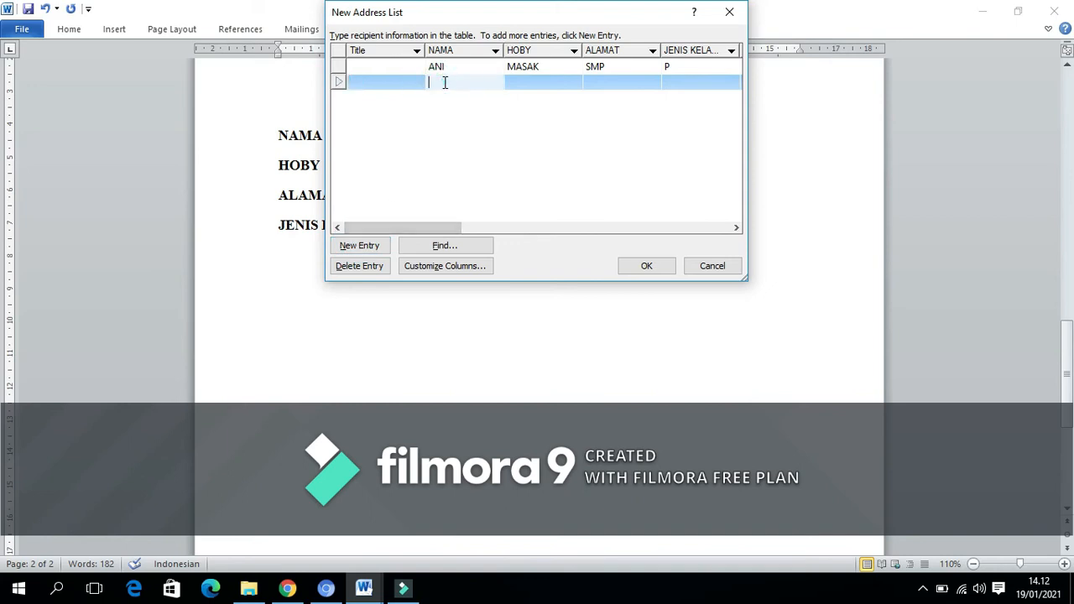
text(ALI)
key(Tab)
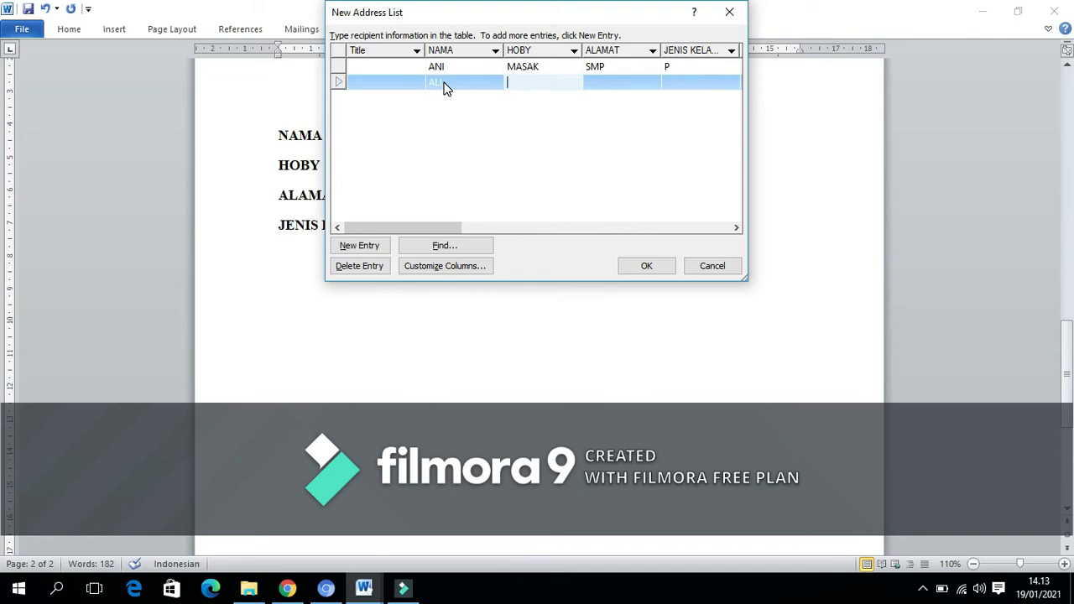
text(S)
text( BI)
text(OLA)
key(Tab)
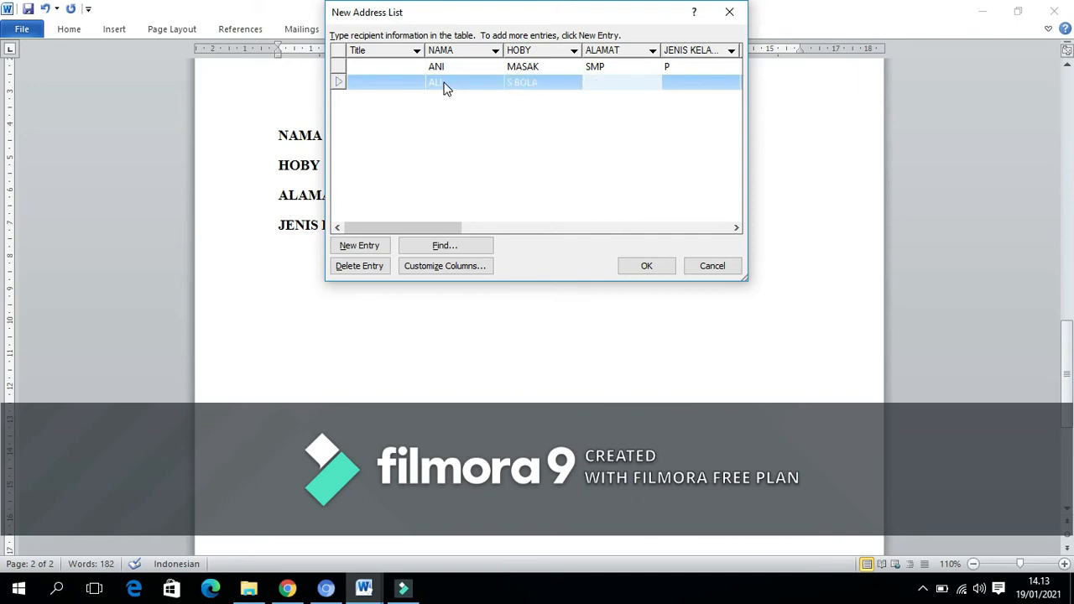
text(BTL)
key(Tab)
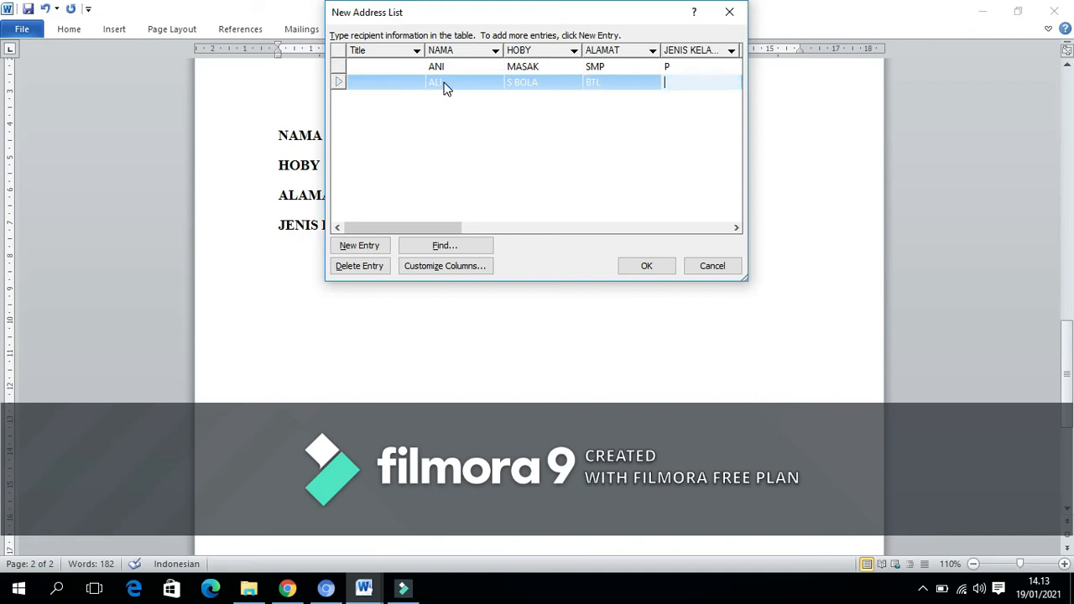
text(L)
Add a third recipient with the name and address filled in, HOBY NYANYI and JENIS KELAMIN P
click(358, 249)
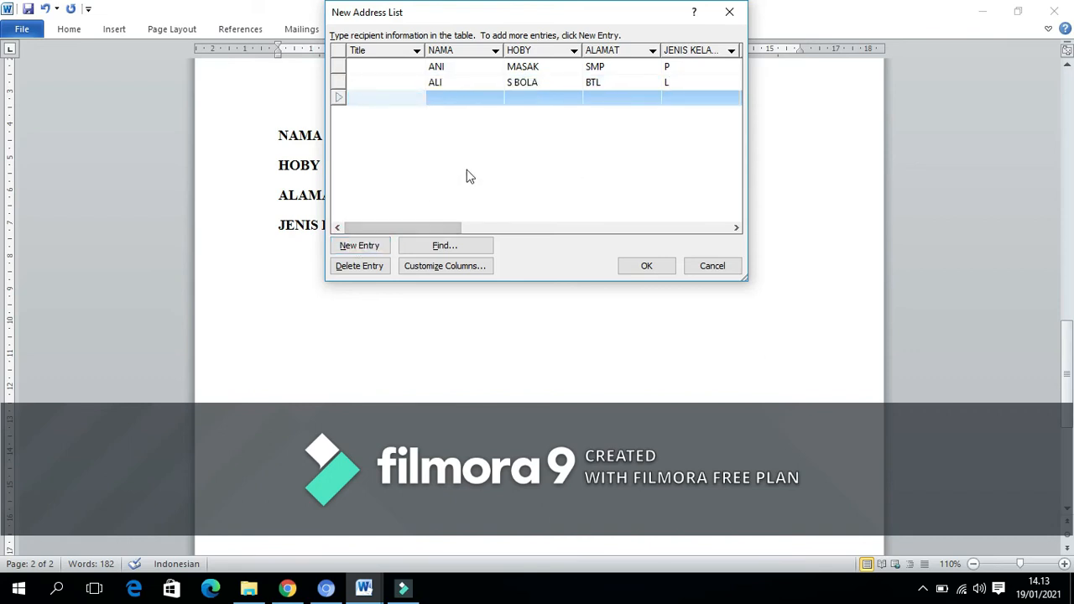
key(Tab)
text(ROSA)
key(Tab)
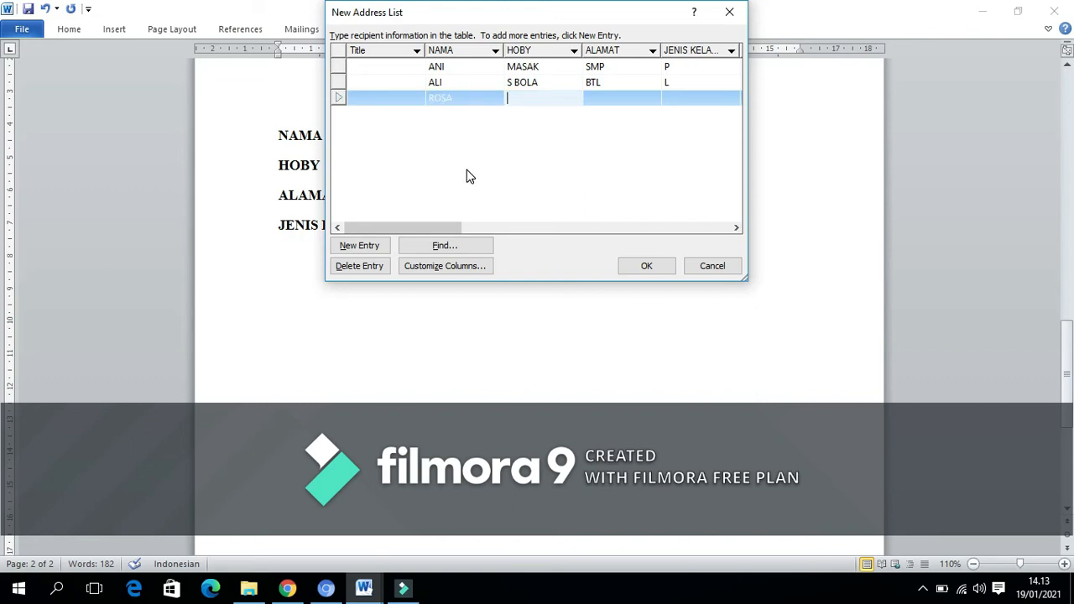
text(NYANYI)
key(Tab)
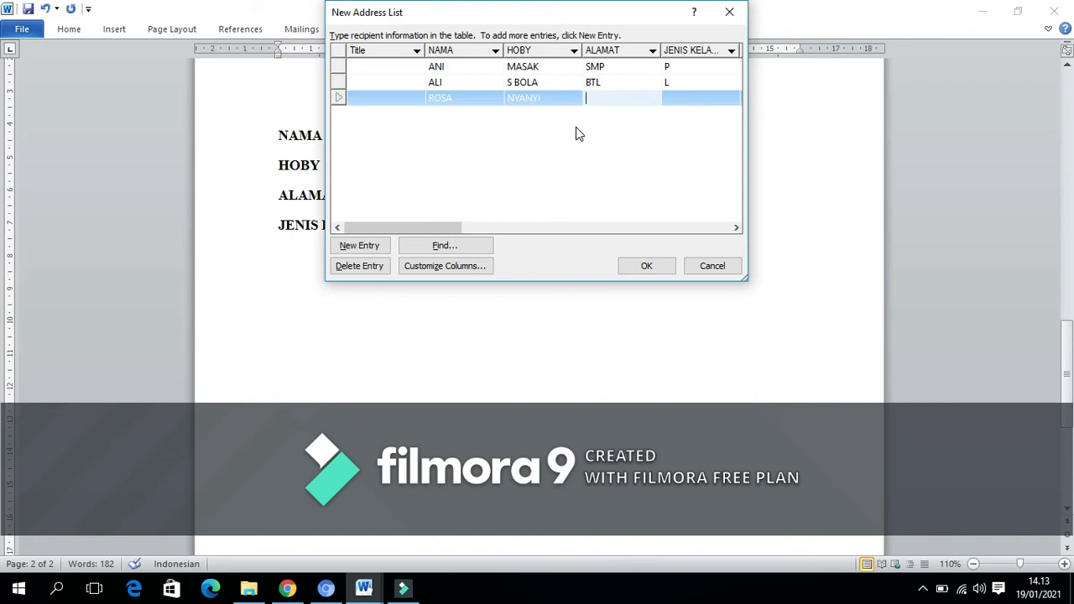
text(SATUI)
key(Tab)
text(P)
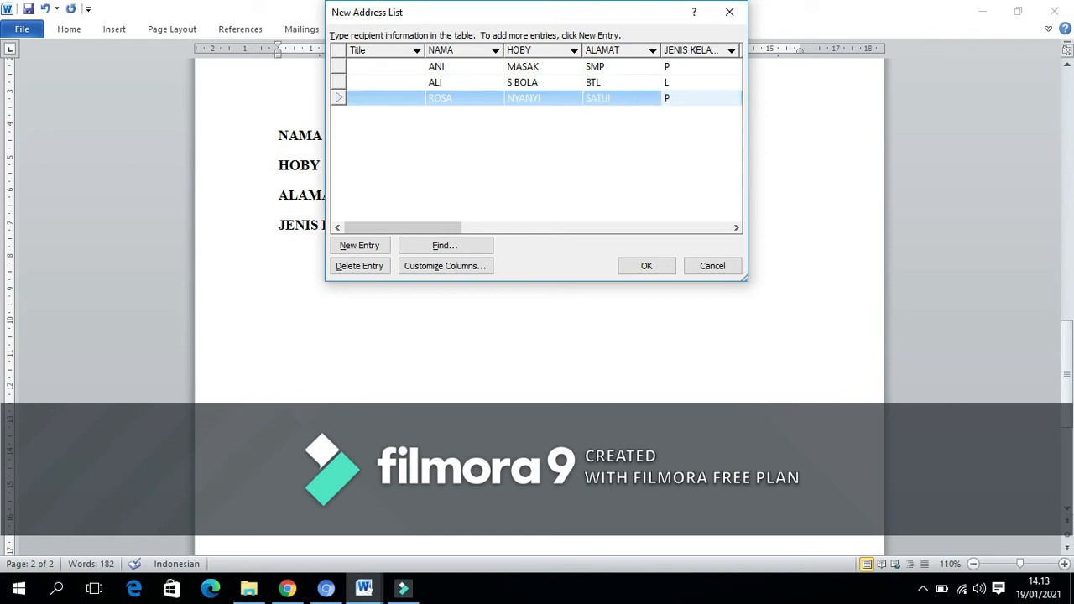
Add a fourth recipient with the name and address filled in, HOBY PIANO and JENIS KELAMIN L
click(365, 245)
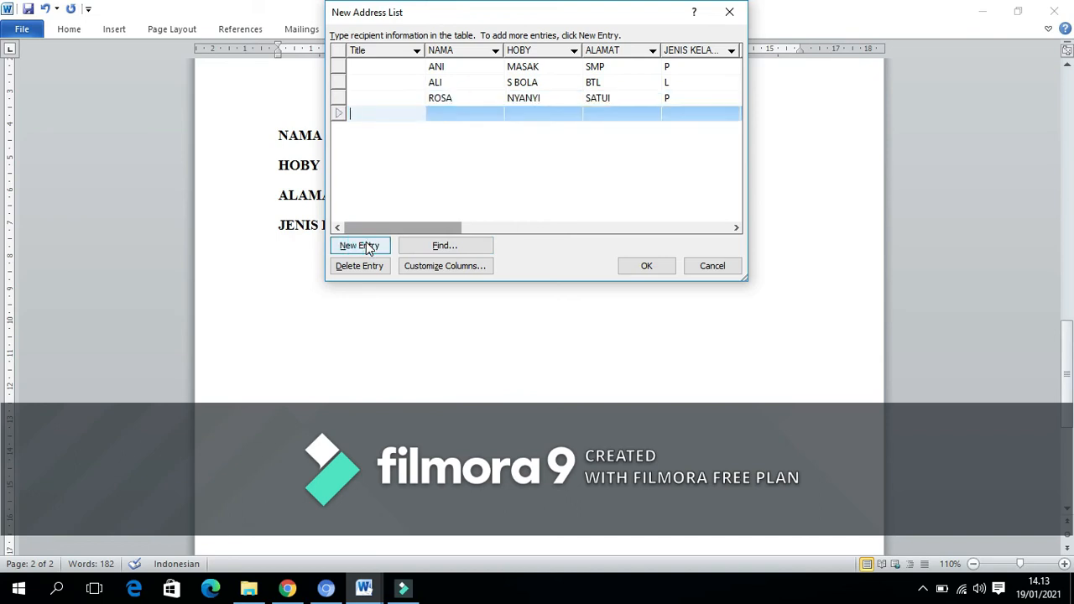
text(DON)
key(BackSpace)
key(BackSpace)
key(BackSpace)
key(Tab)
text(D)
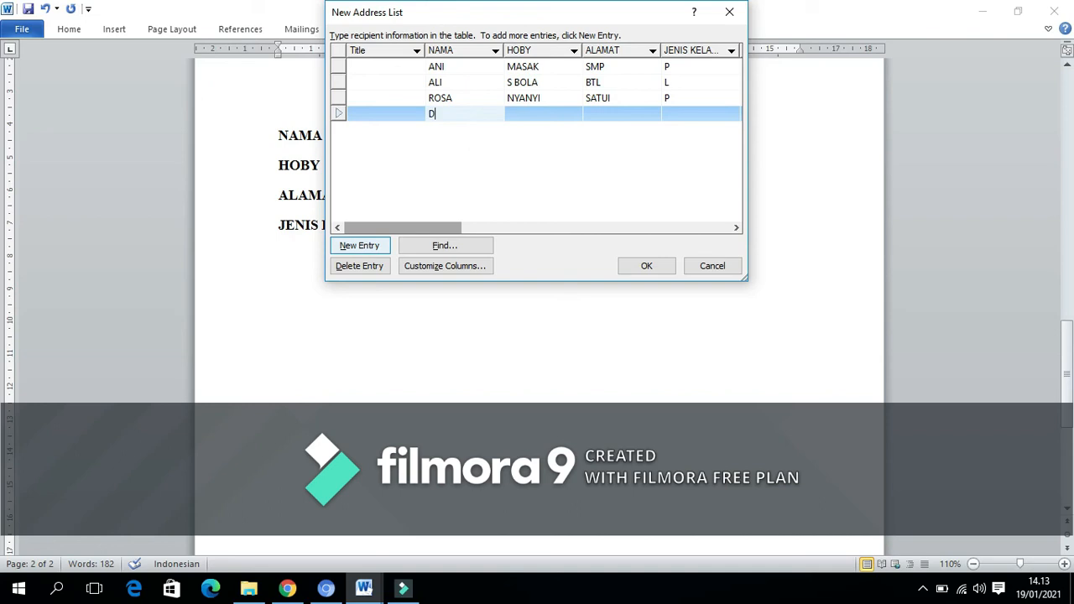
text(ONI)
key(Tab)
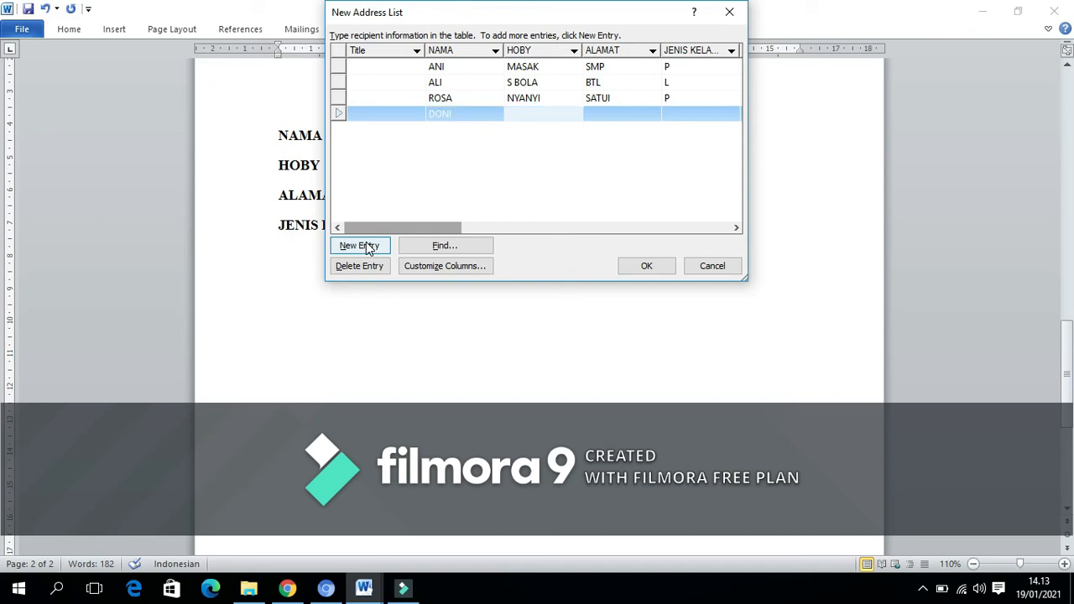
text(PIANO)
key(Tab)
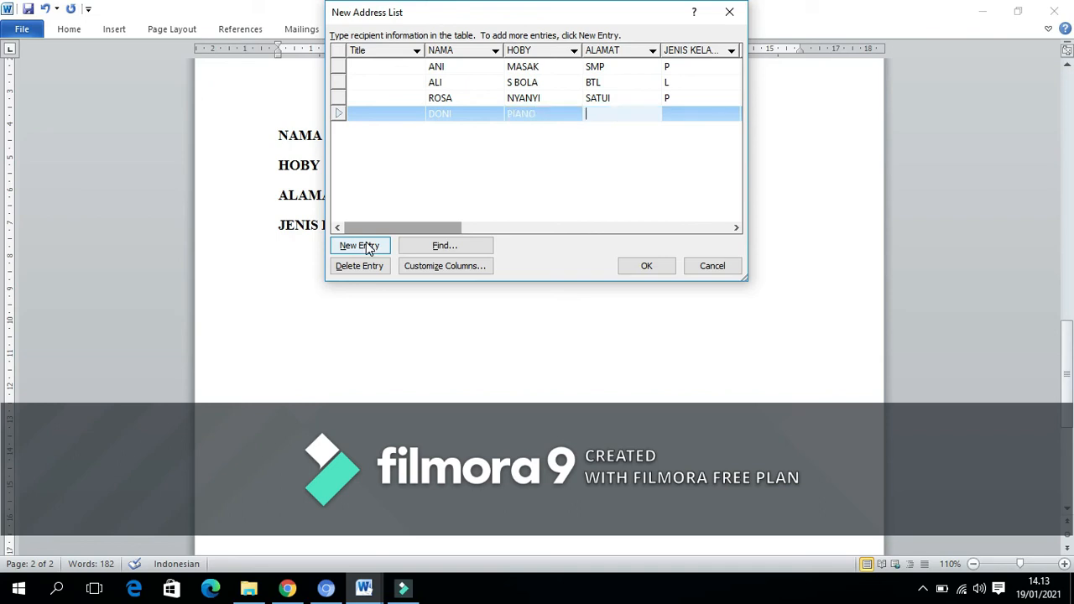
text(SBB)
key(Tab)
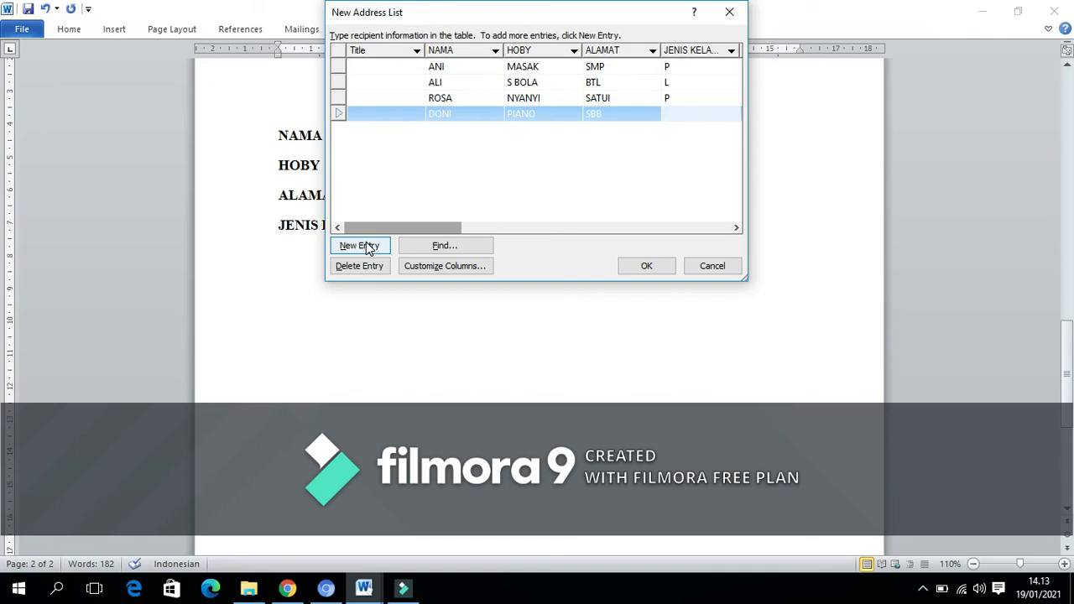
text(L)
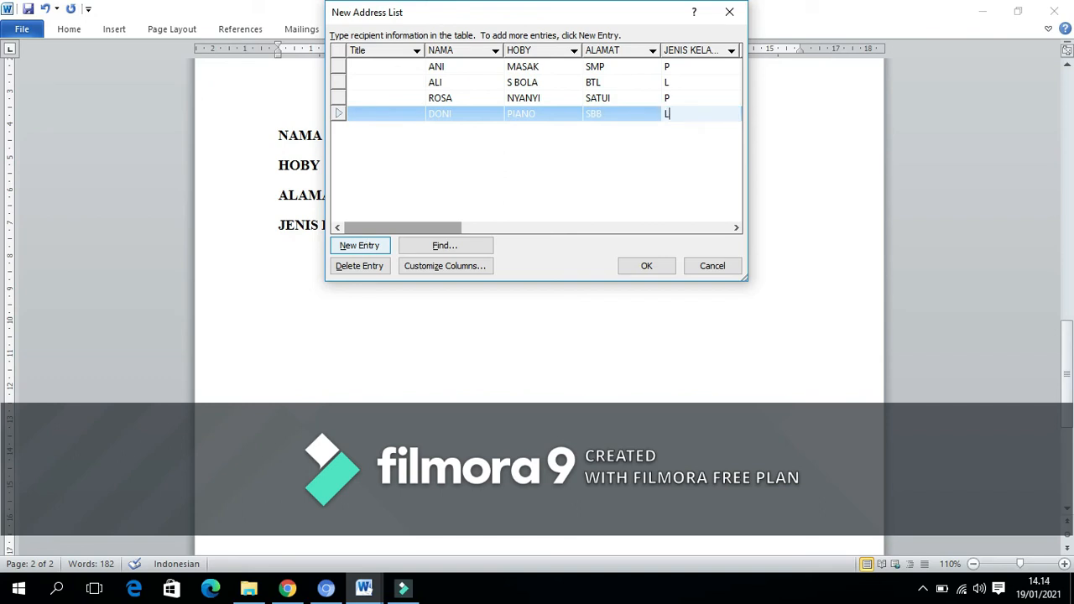
Finish the recipient list and save it as DATASY on the data (D:) drive
click(642, 266)
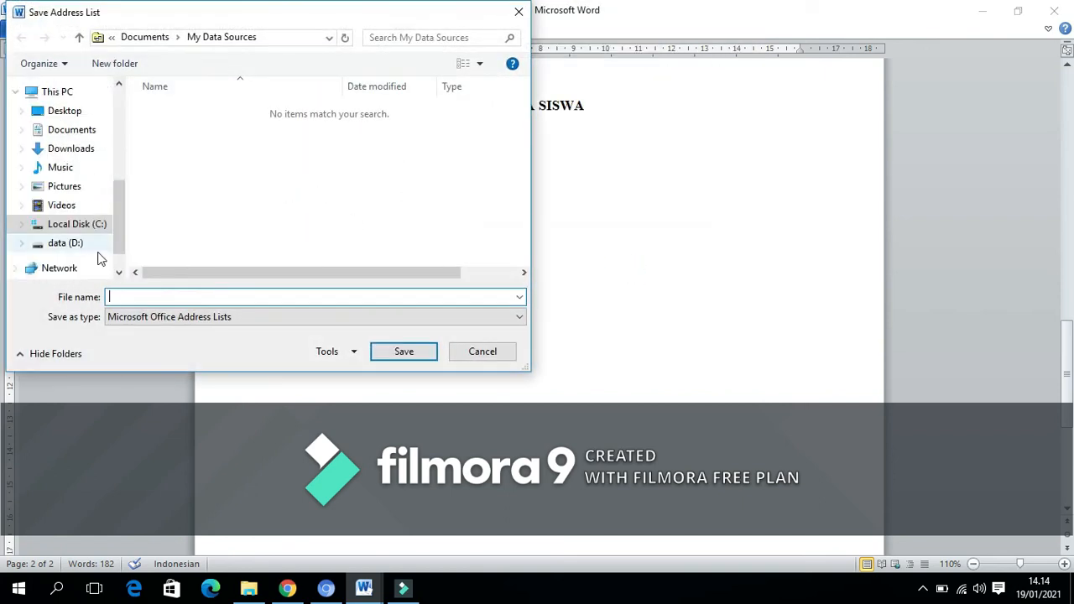
click(65, 243)
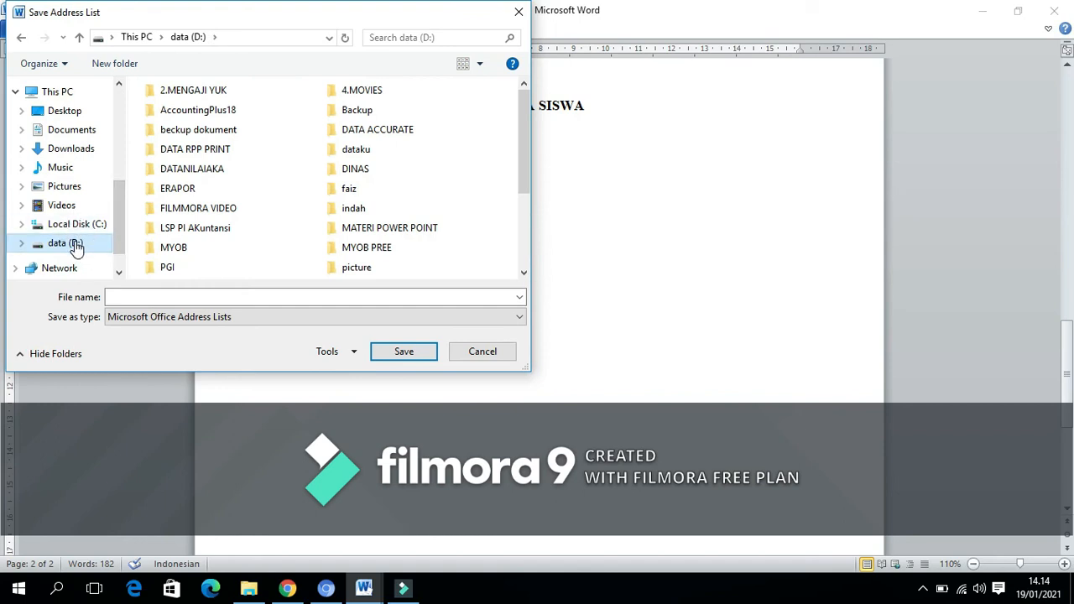
click(119, 295)
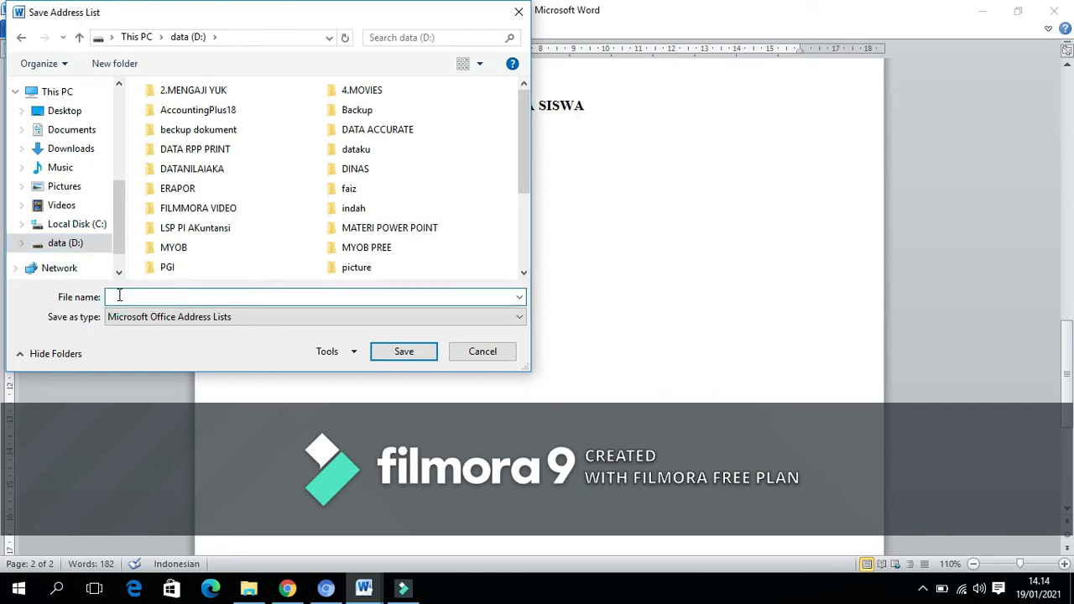
text(DATA)
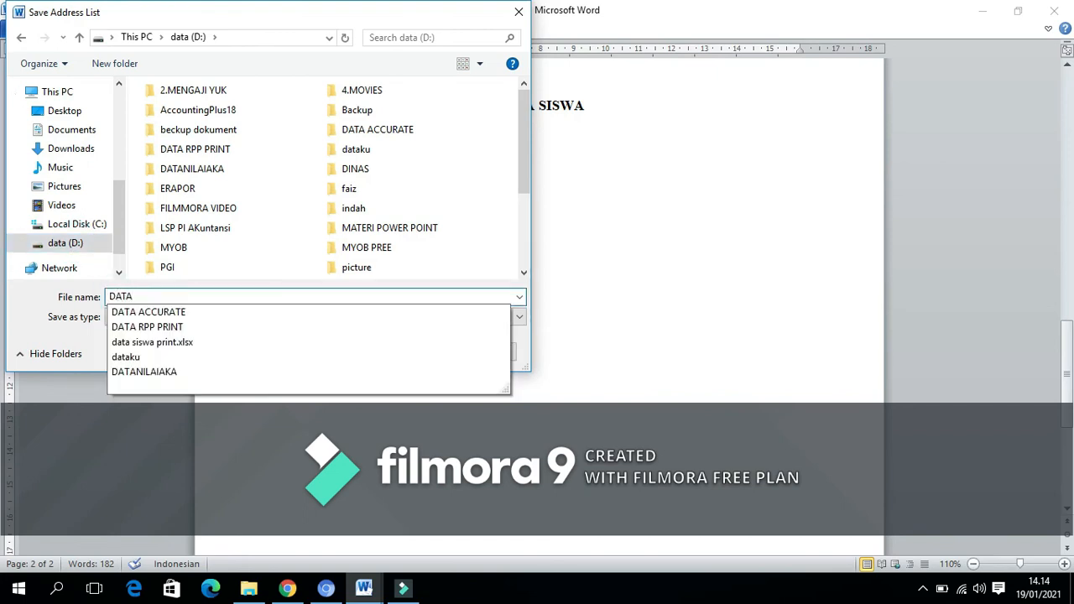
text(SY)
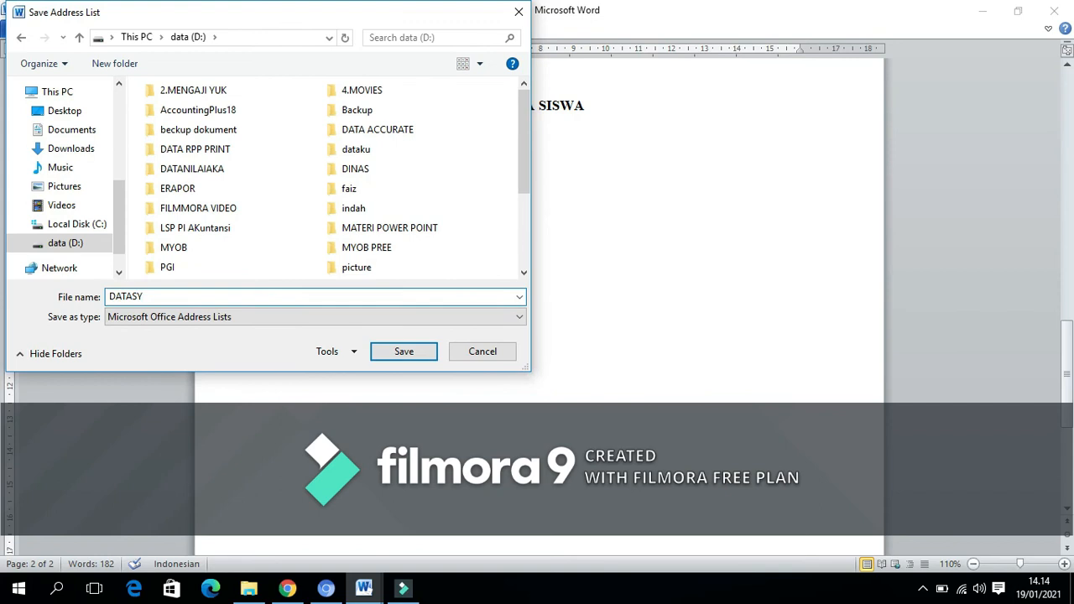
click(390, 349)
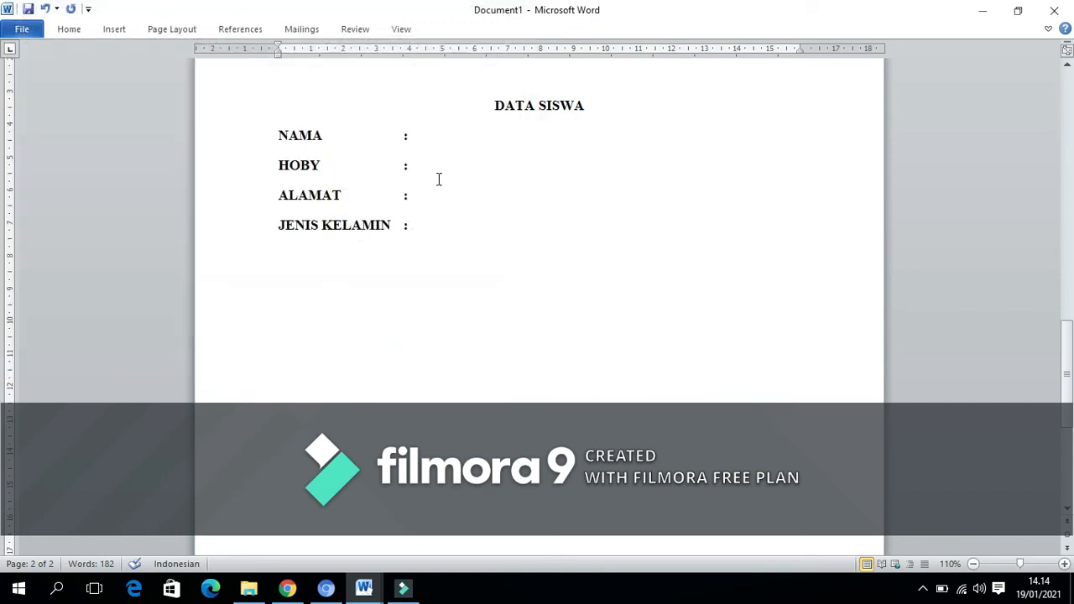
Turn off the minimized ribbon so that its commands stay displayed
click(359, 30)
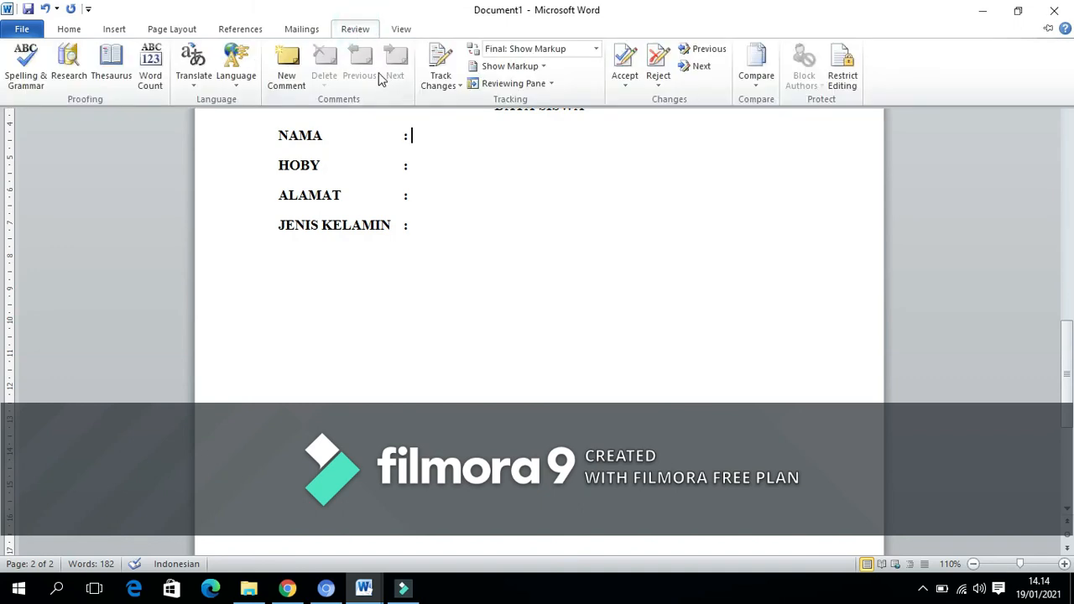
right_click(353, 24)
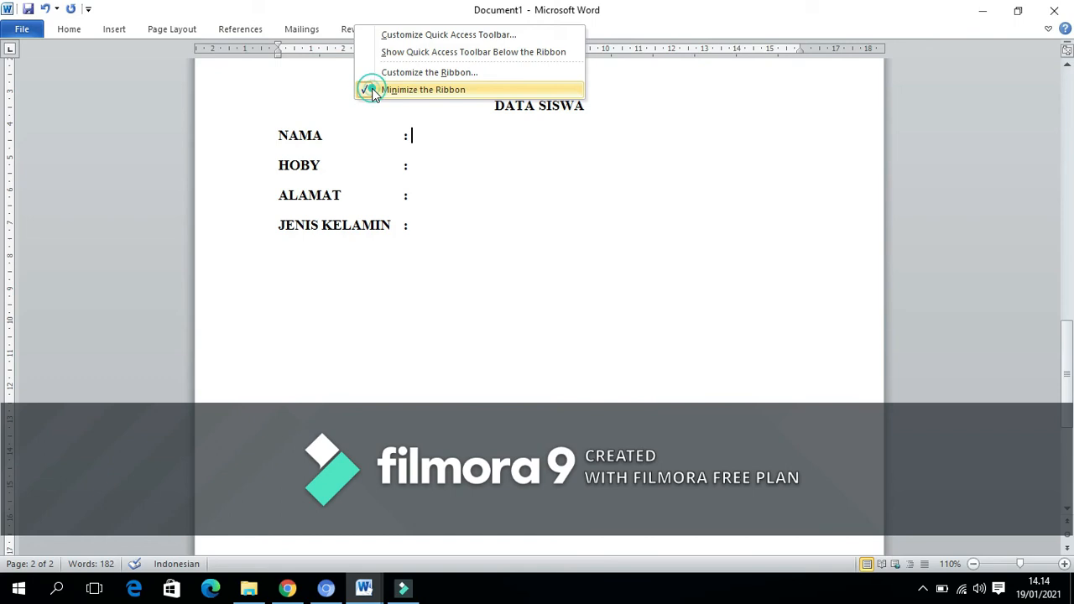
click(372, 89)
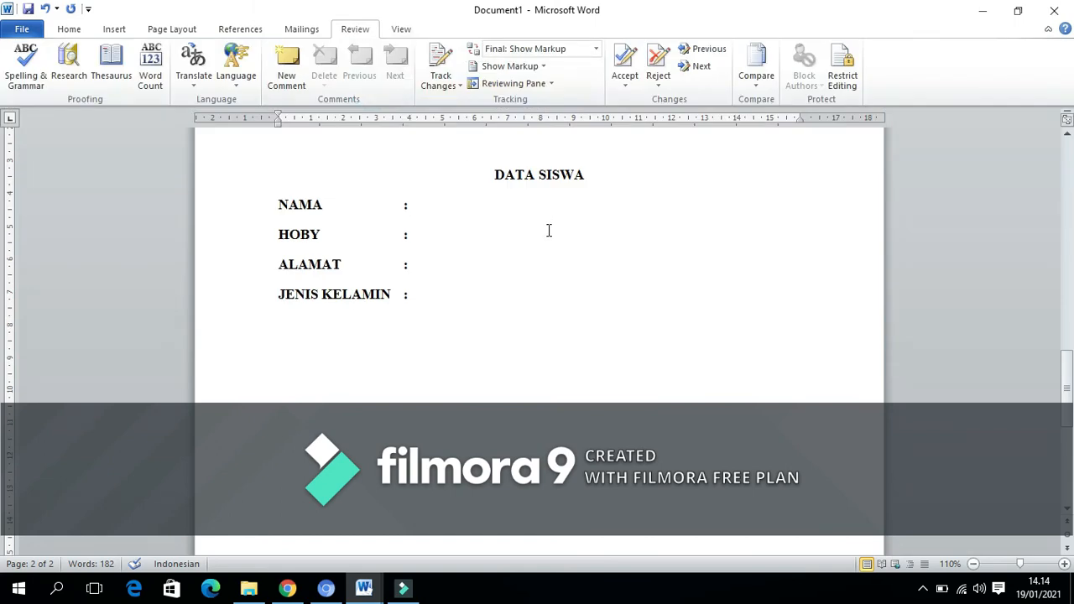
Insert the NAMA merge field after the colon on the NAMA line
click(401, 29)
click(318, 30)
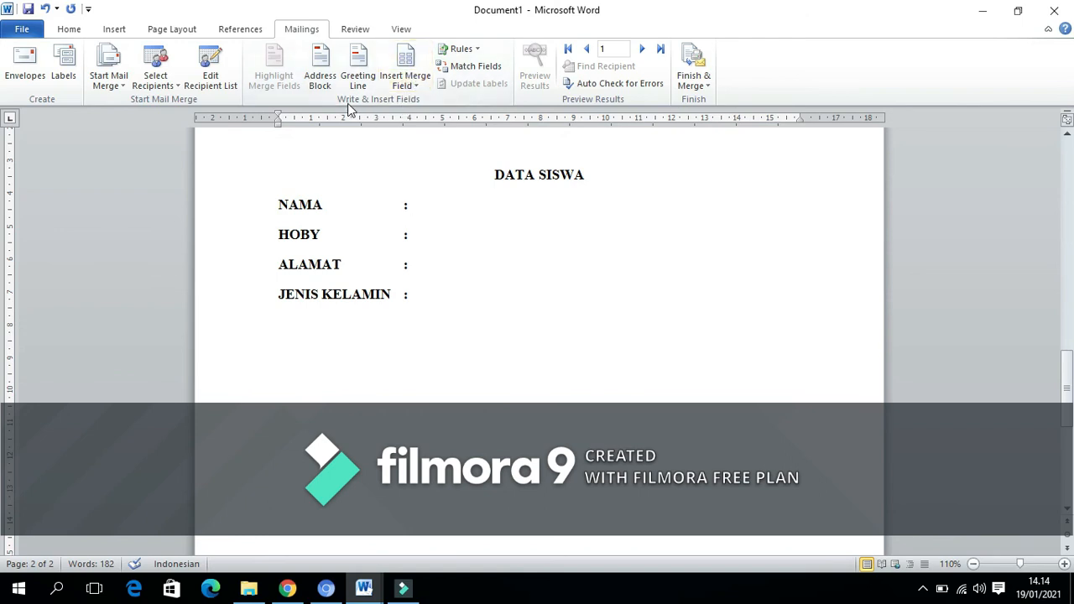
click(419, 87)
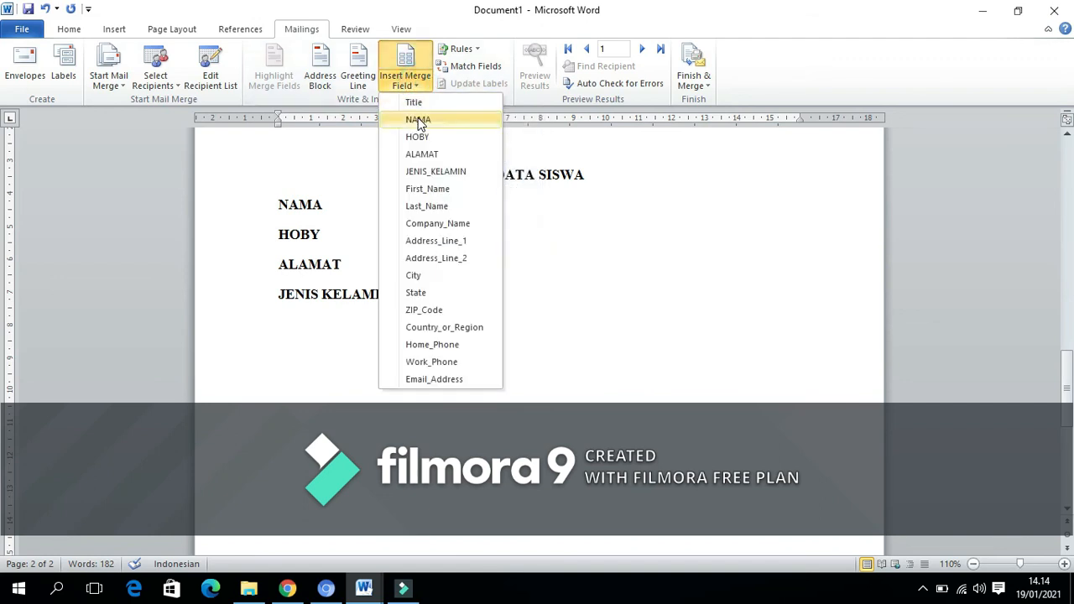
click(419, 120)
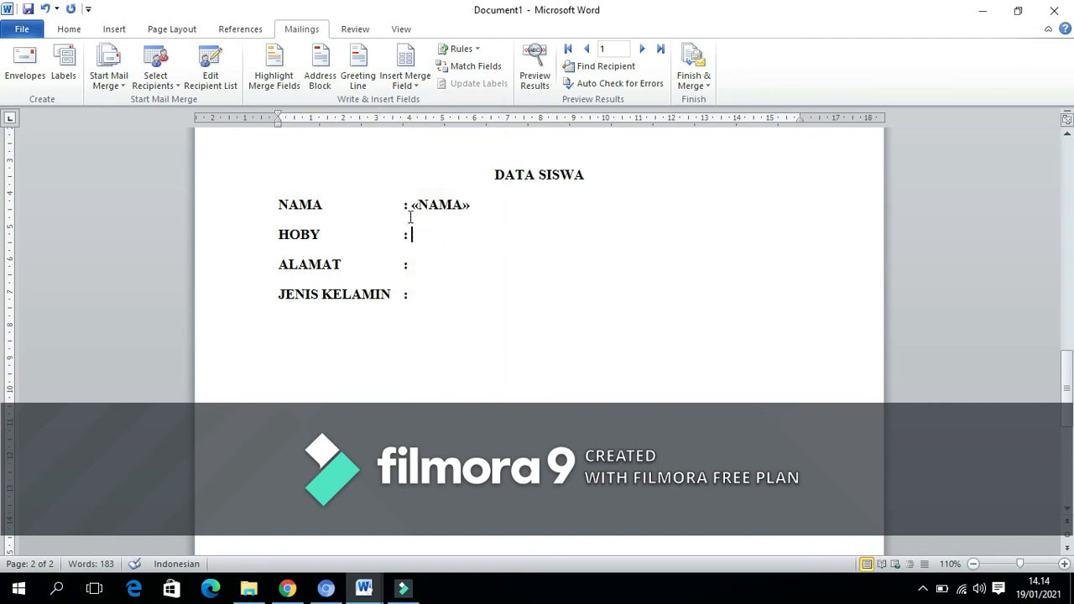
Insert the HOBY and ALAMAT merge fields after the colons on the HOBY and ALAMAT lines
click(406, 85)
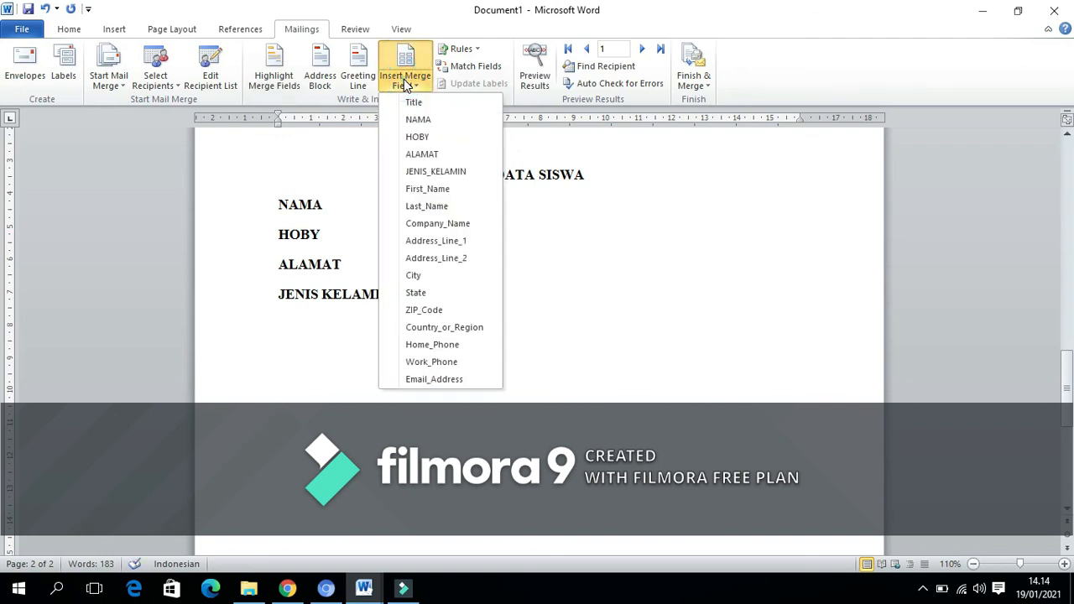
click(414, 137)
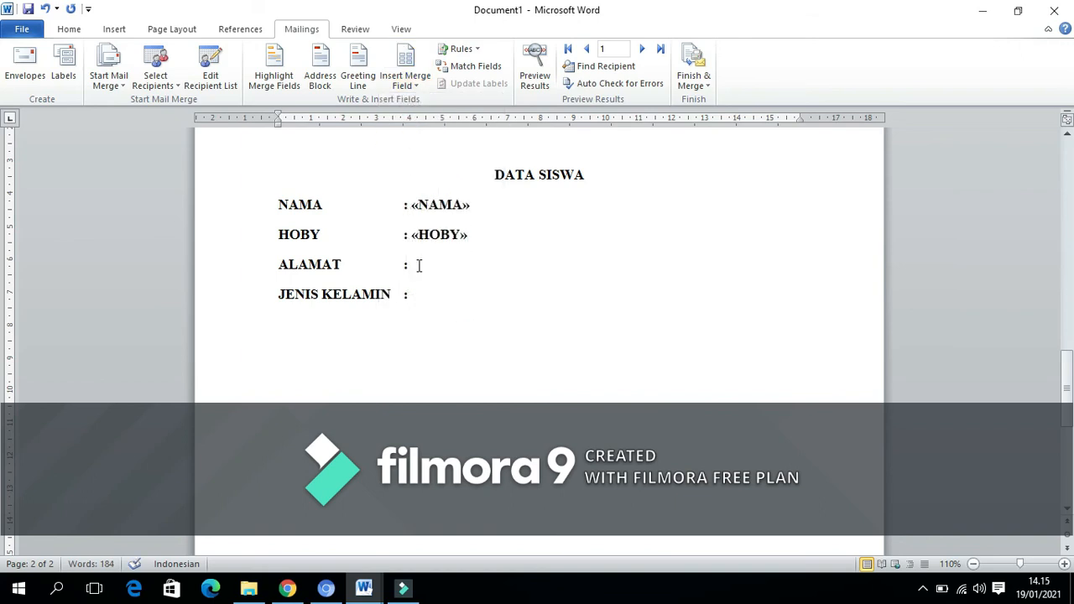
click(415, 265)
click(410, 83)
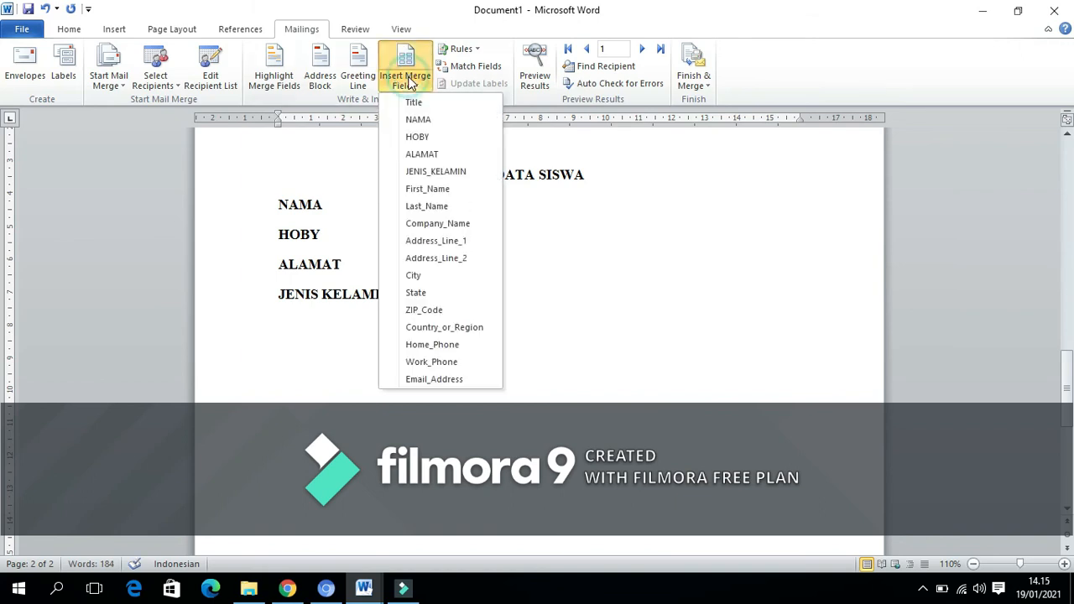
click(425, 155)
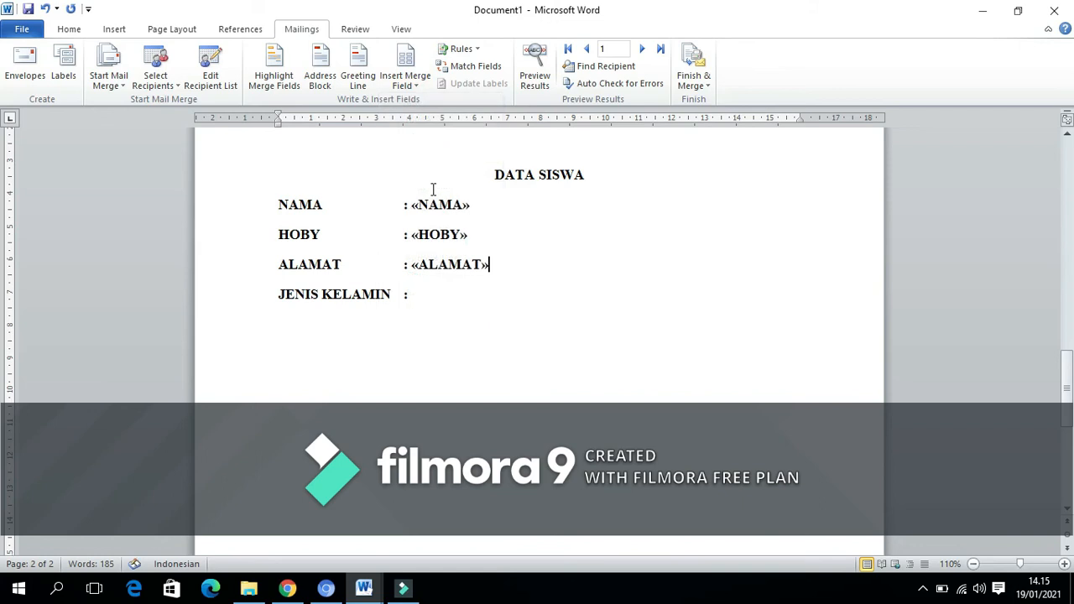
Insert the JENIS_KELAMIN merge field after the colon on the JENIS KELAMIN line
click(457, 299)
click(408, 87)
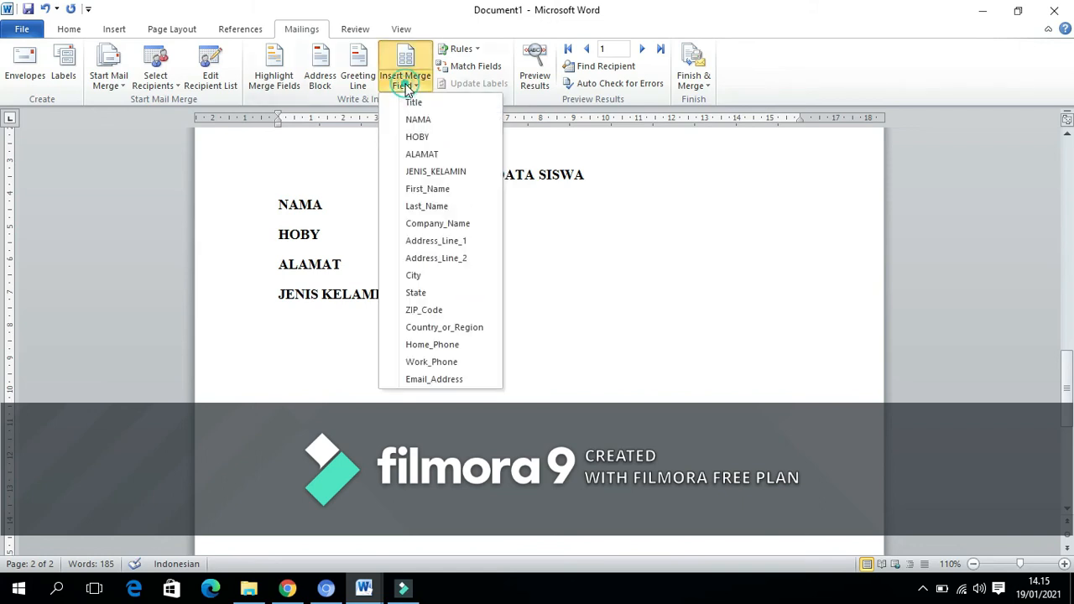
click(424, 173)
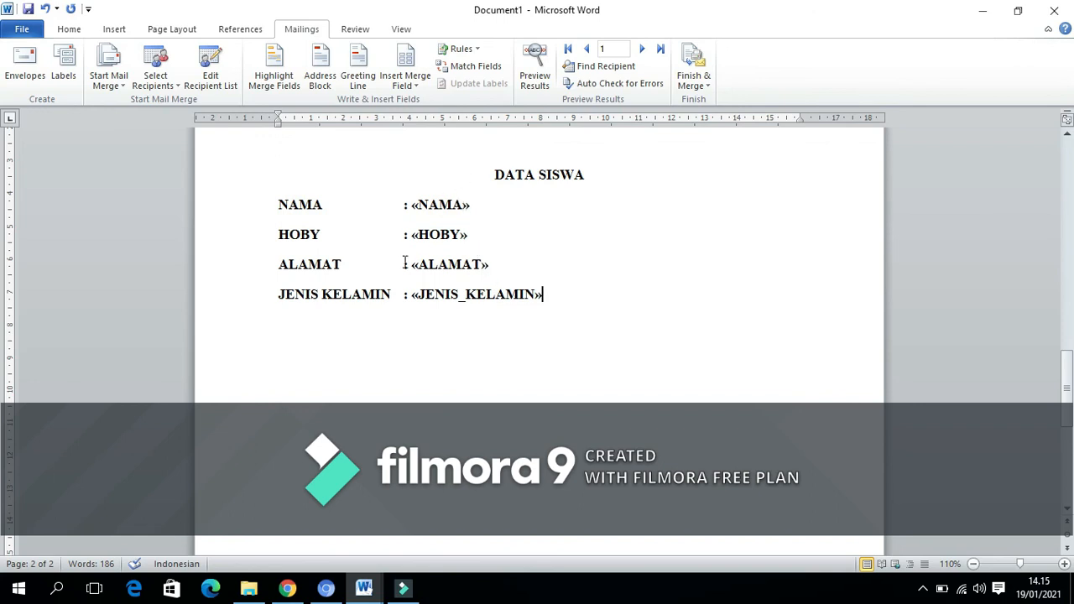
Preview the merge results and go through the recipients one by one from record 1 to record 4
click(532, 60)
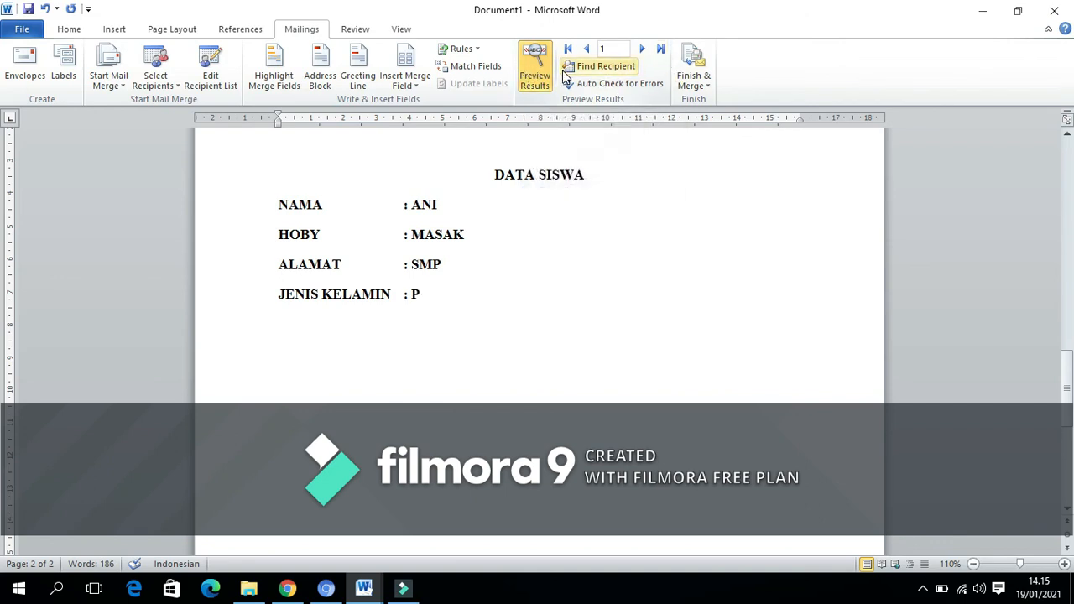
click(641, 50)
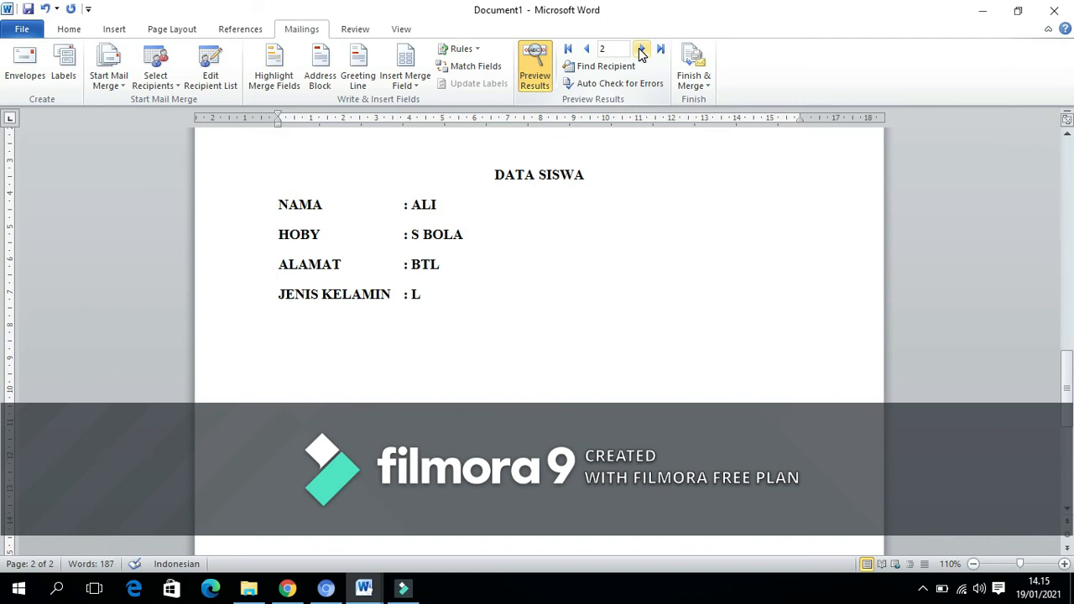
click(641, 50)
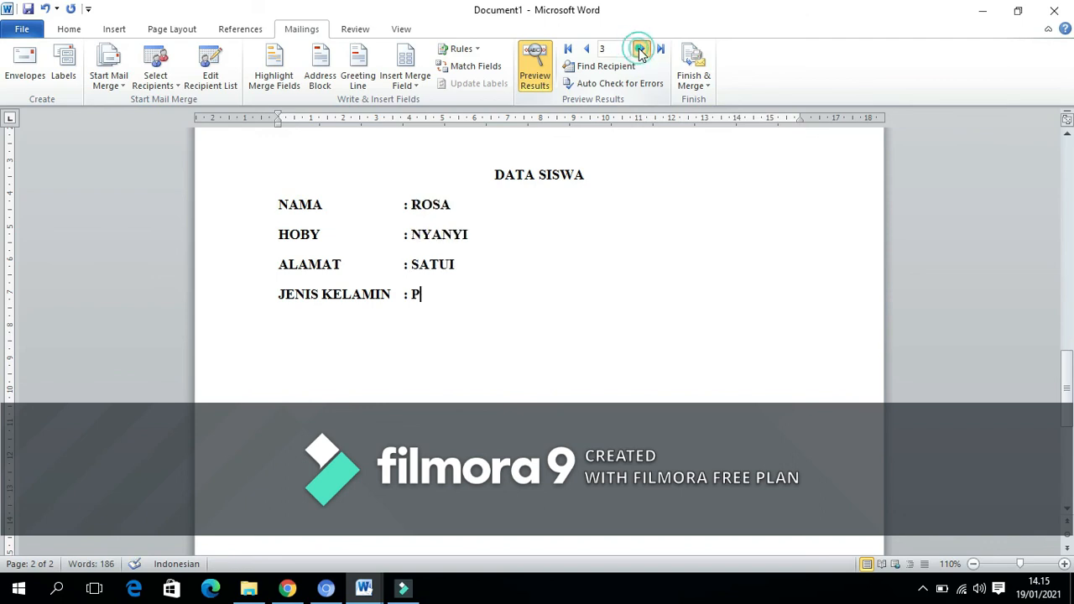
click(641, 50)
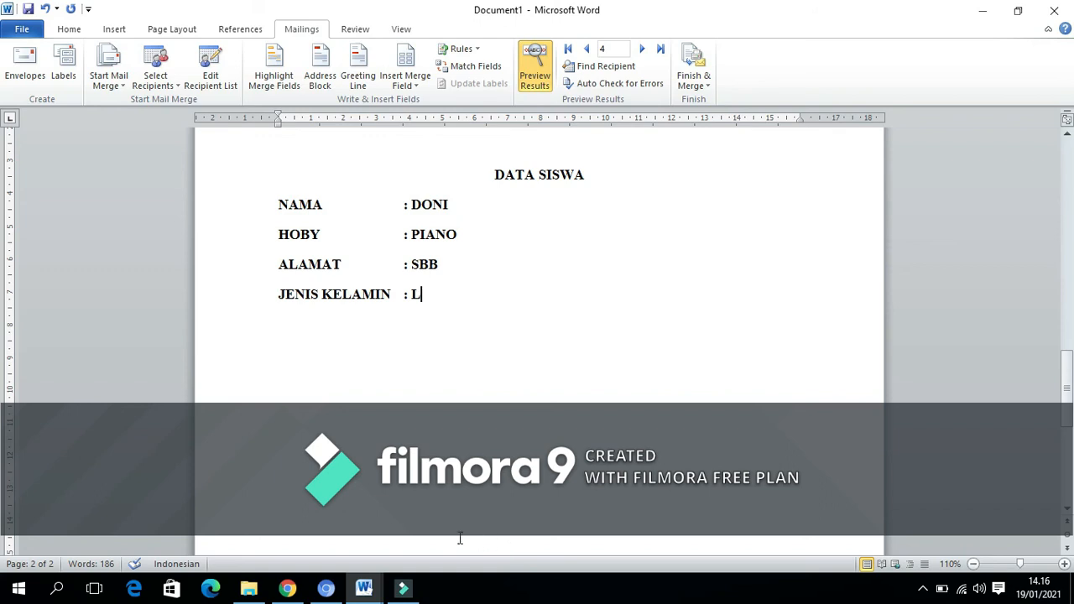
click(108, 84)
click(168, 87)
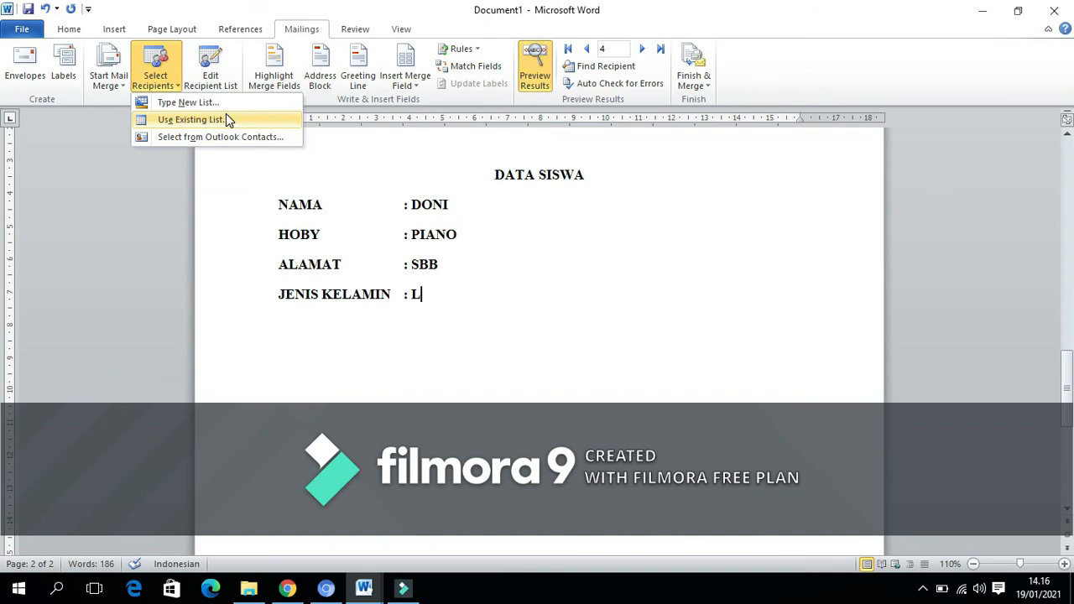
click(514, 285)
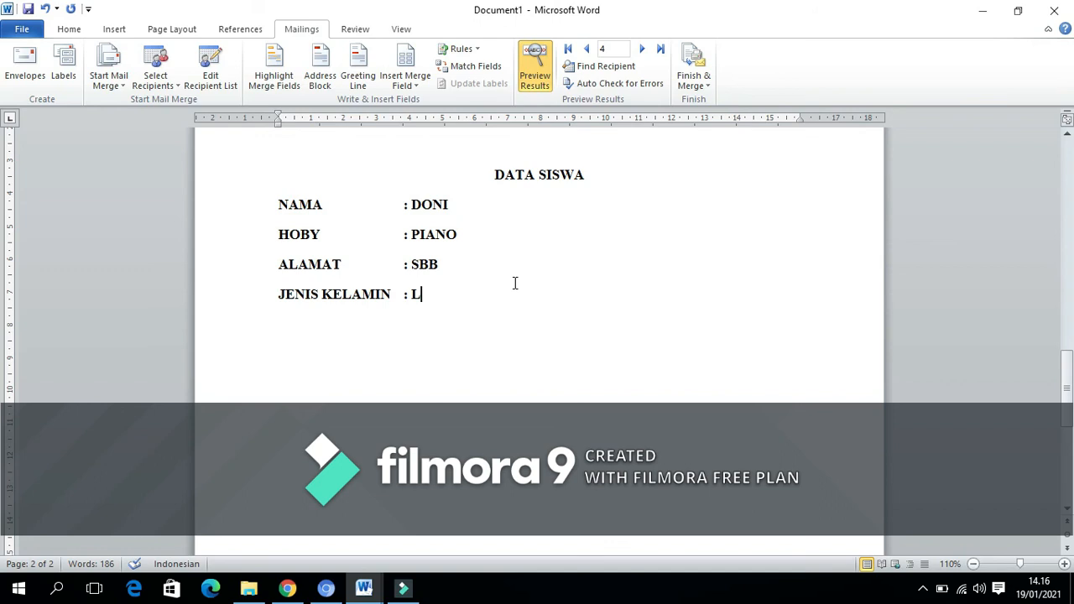
click(923, 591)
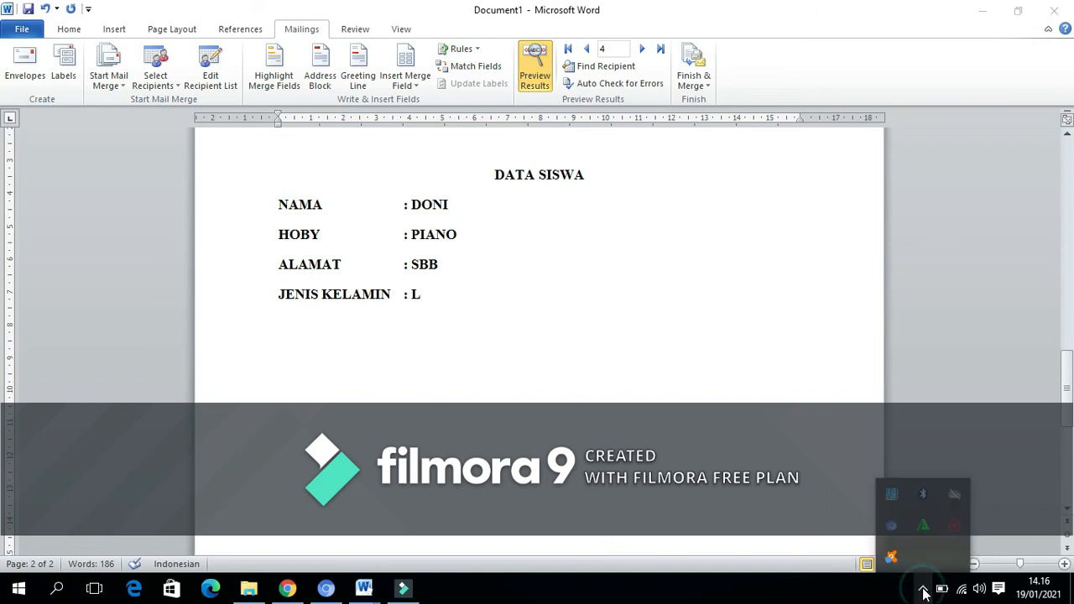
right_click(940, 512)
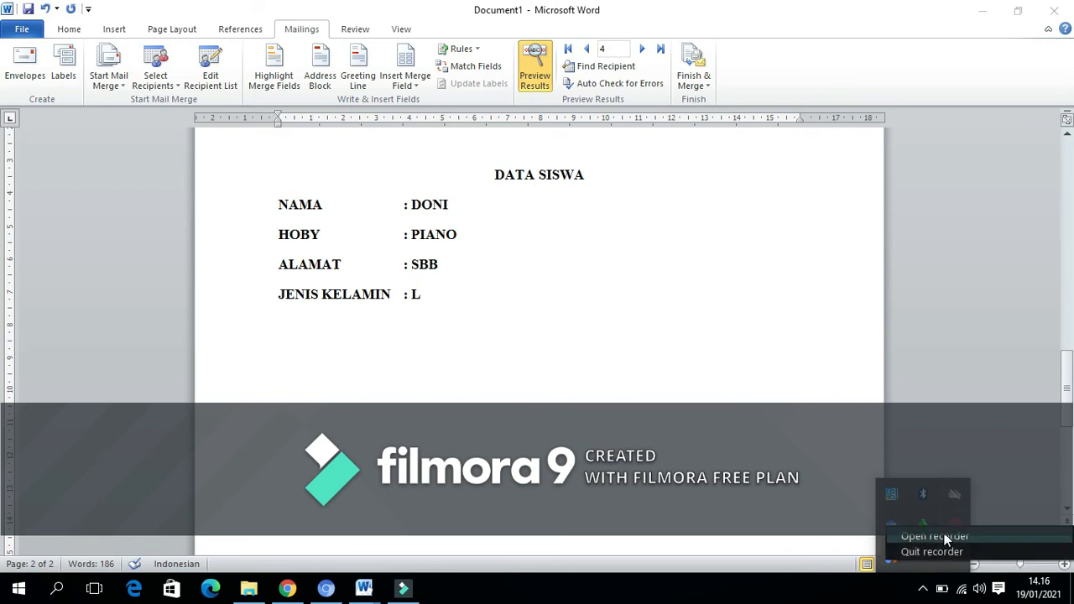
click(944, 535)
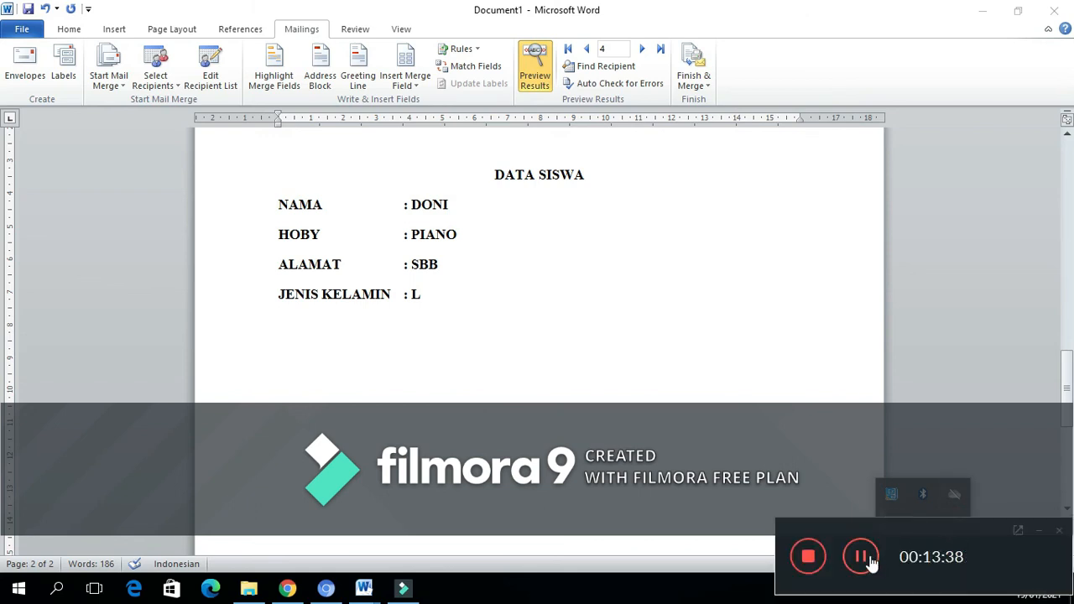